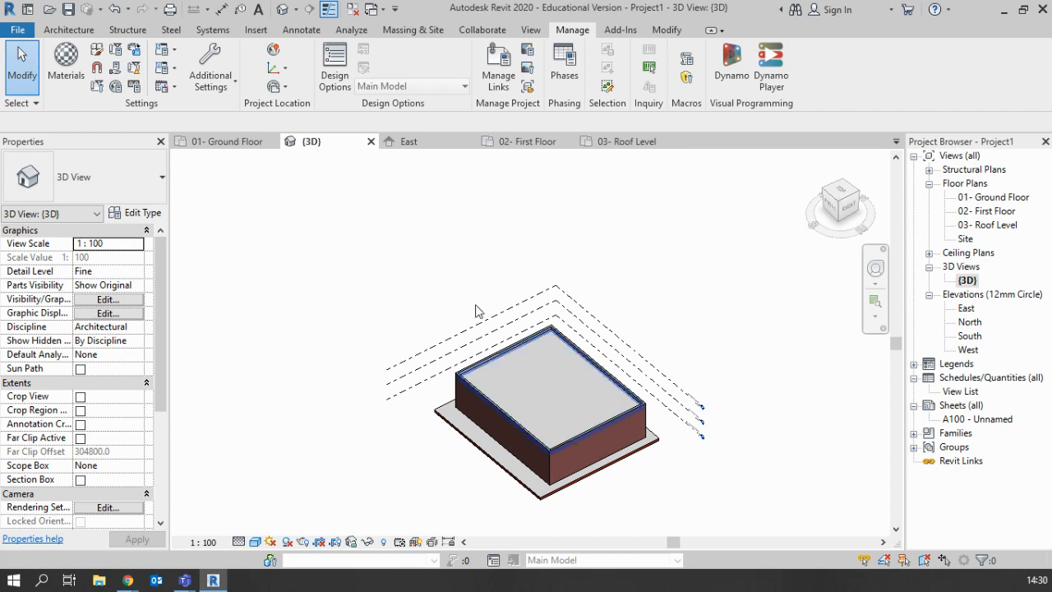
Step: Hide only the selected long exterior wall in the 3D view to expose the building's interior
scroll(568, 424, up, 5)
scroll(571, 424, up, 2)
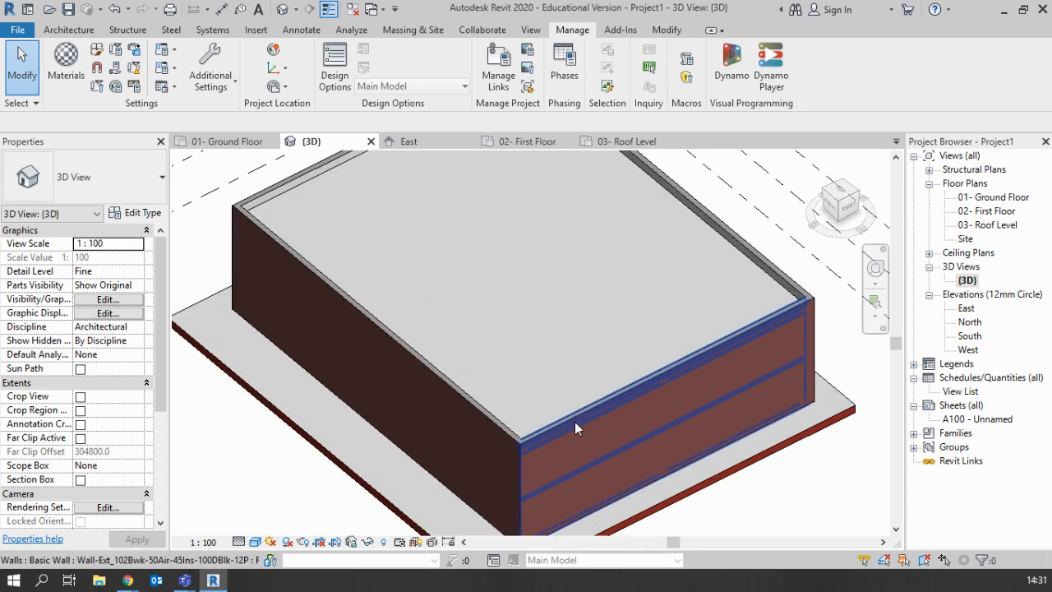
right_click(576, 421)
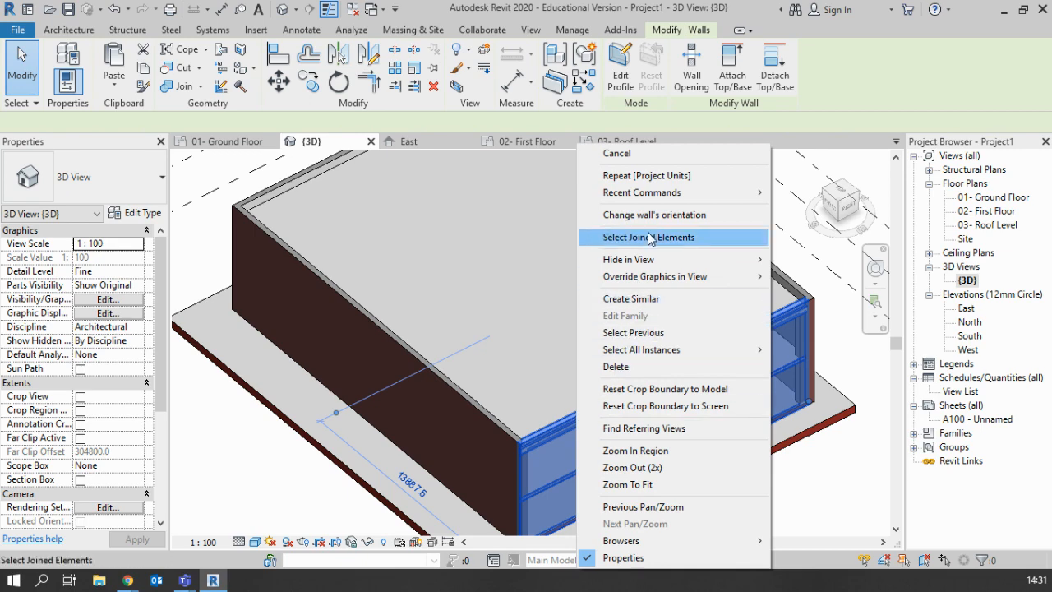
mouse_move(657, 260)
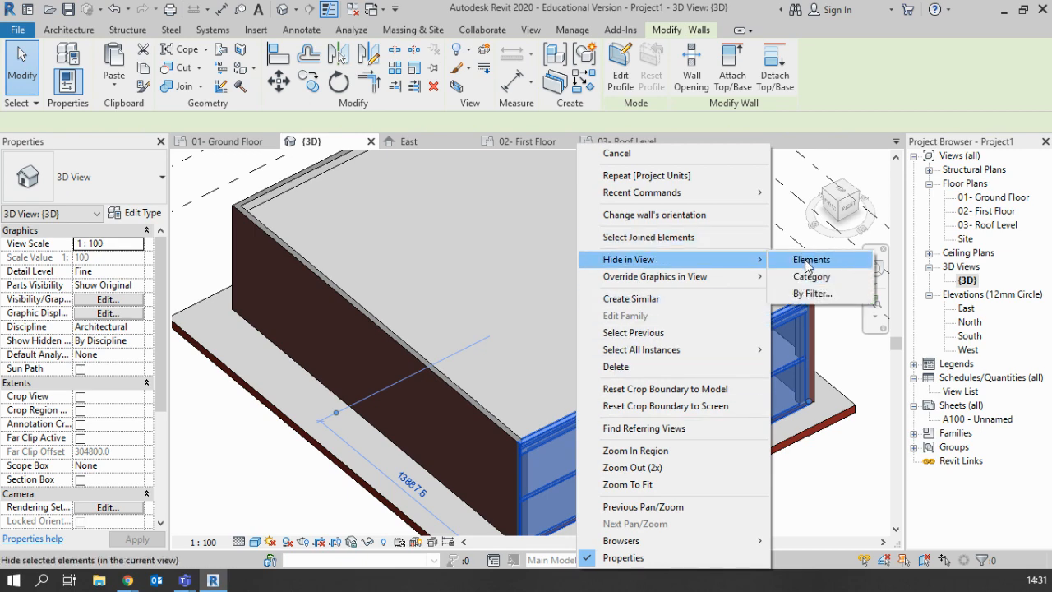
click(807, 261)
shift+middle_drag(785, 516, 604, 424)
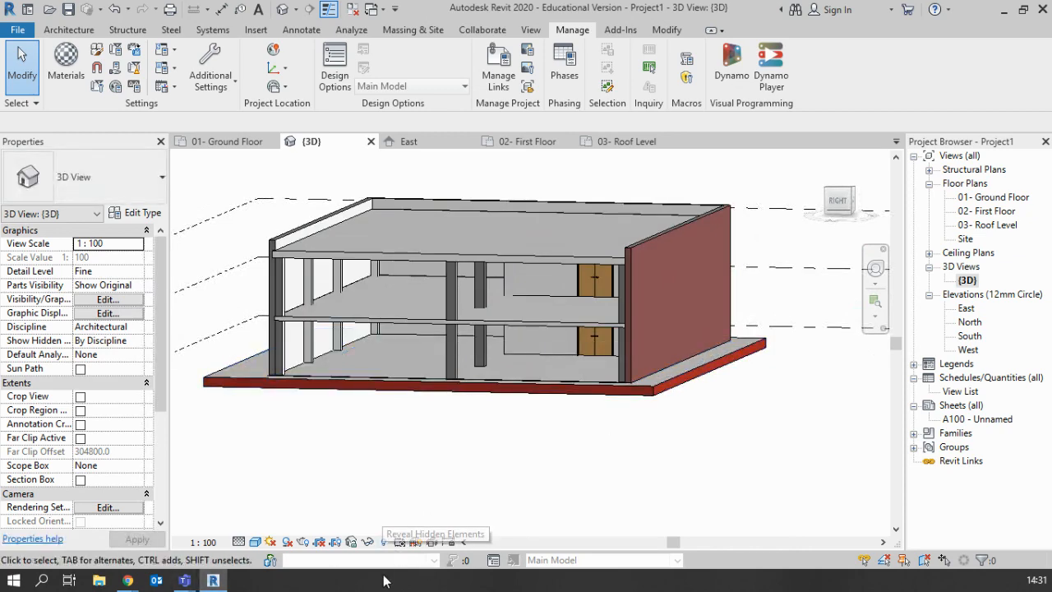
Step: Reveal the hidden elements, unhide the exterior wall as an element, and leave Reveal Hidden Elements mode
click(384, 543)
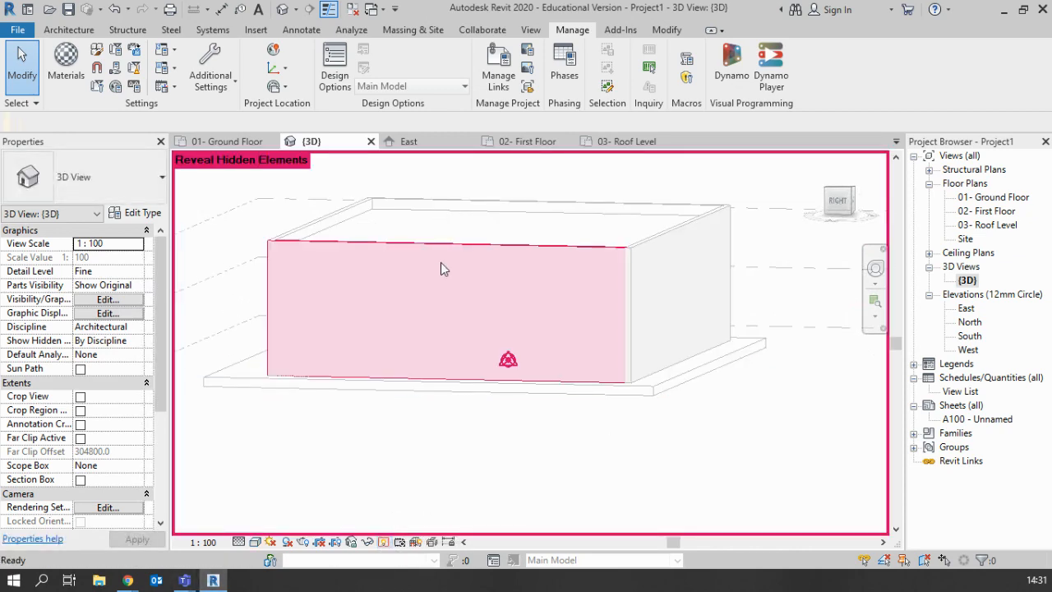
click(485, 251)
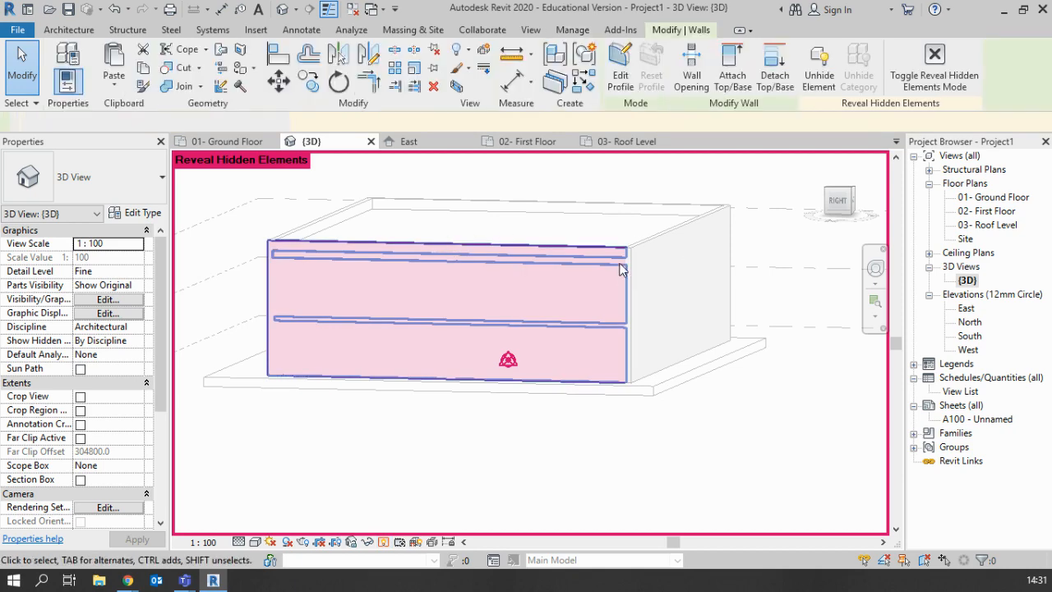
right_click(491, 249)
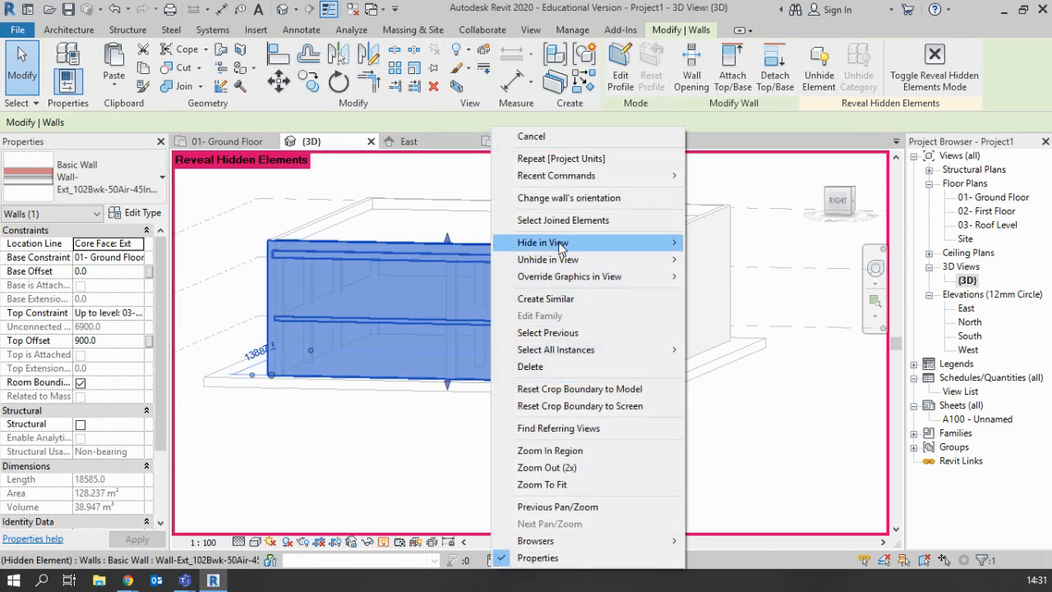
mouse_move(559, 259)
click(723, 262)
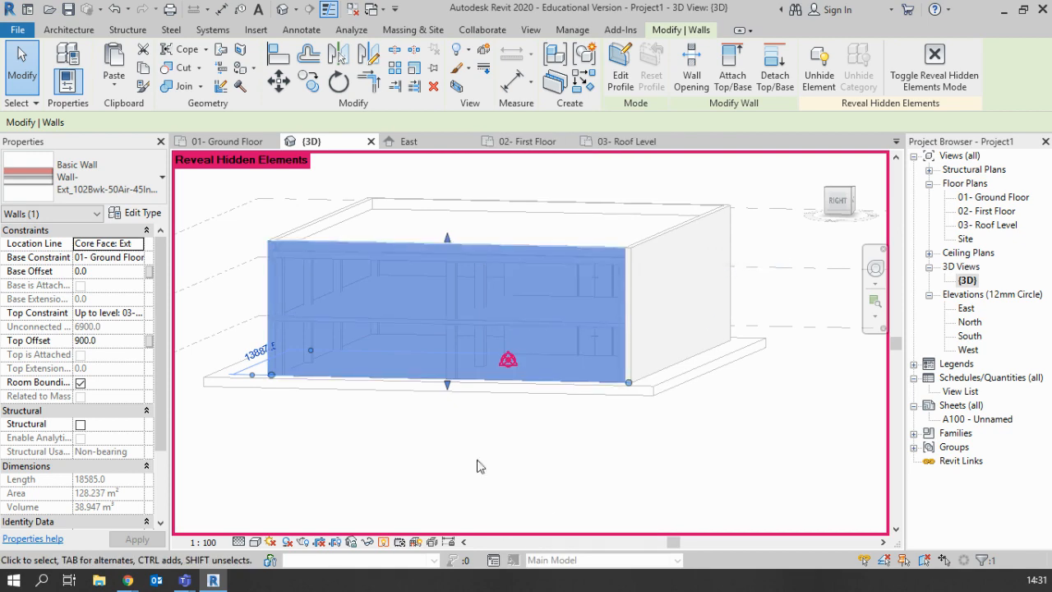
key(Escape)
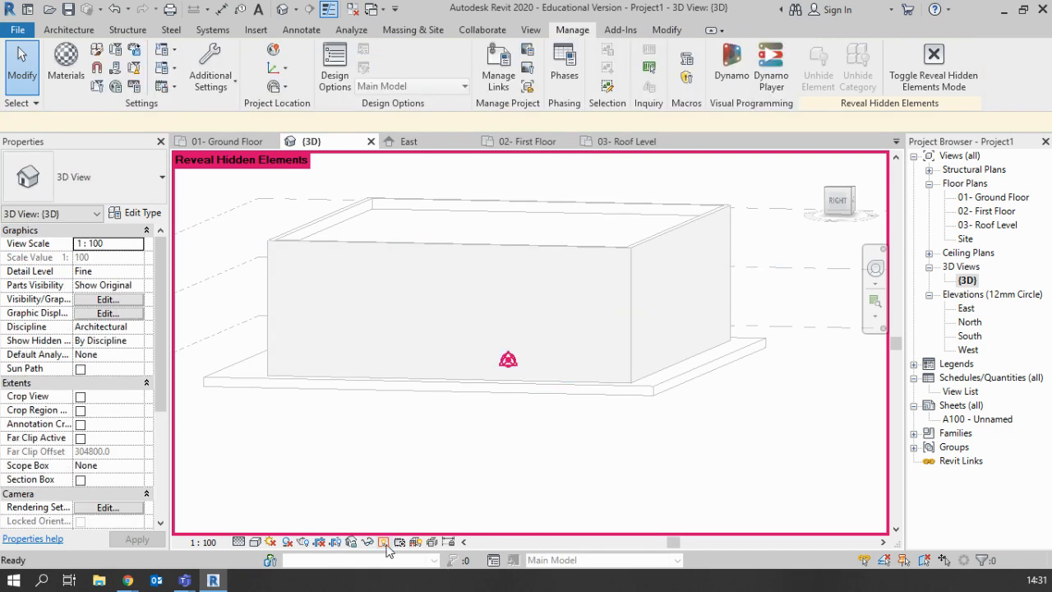
click(384, 543)
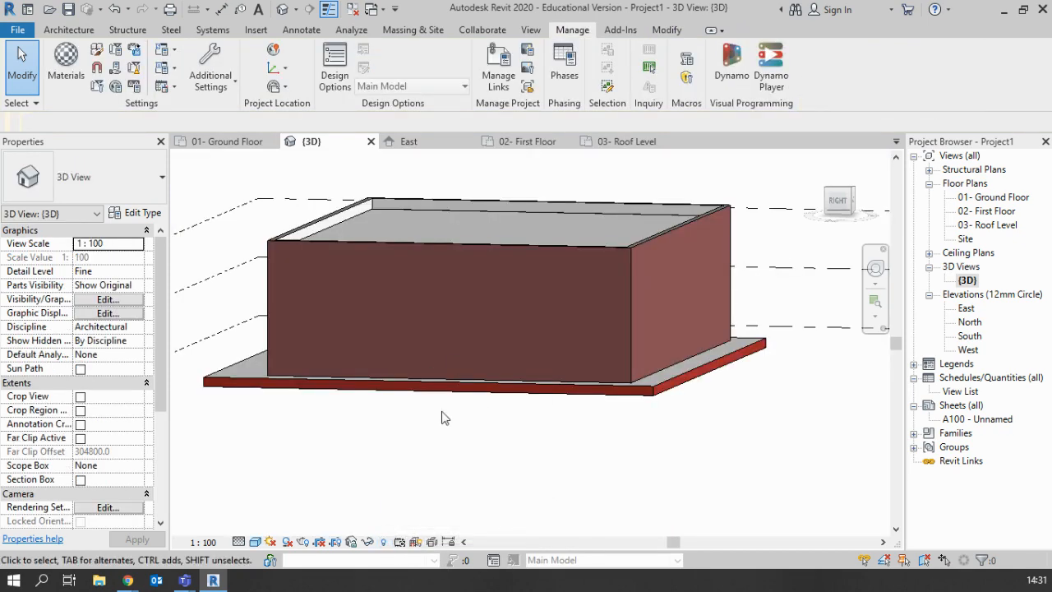
shift+middle_drag(441, 417, 545, 432)
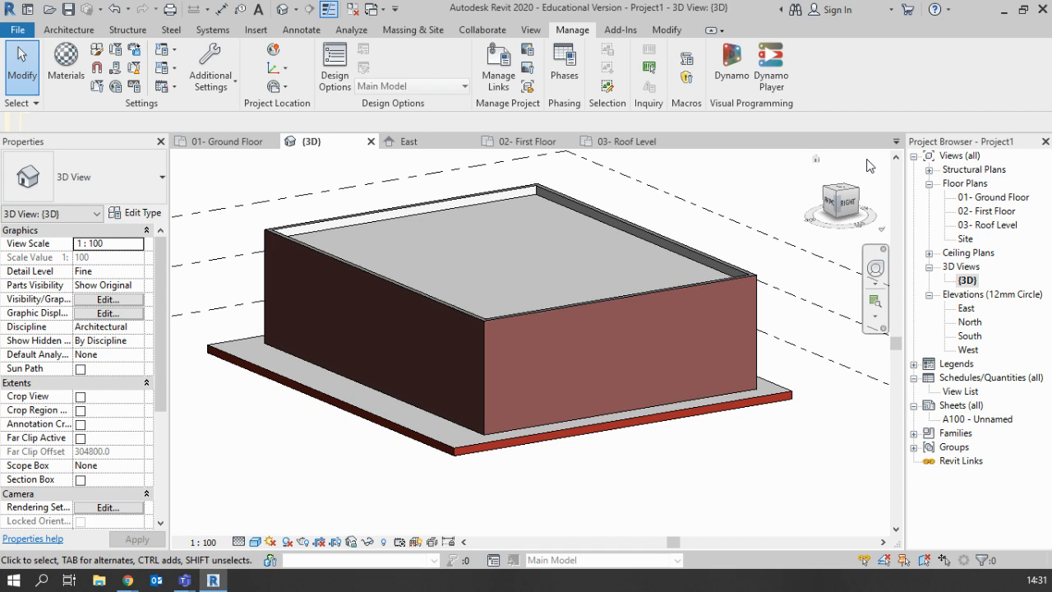
Step: In the 01- Ground Floor plan, draw a vertical building section through the whole building between grids 3 and 4
double_click(989, 199)
scroll(411, 337, down, 3)
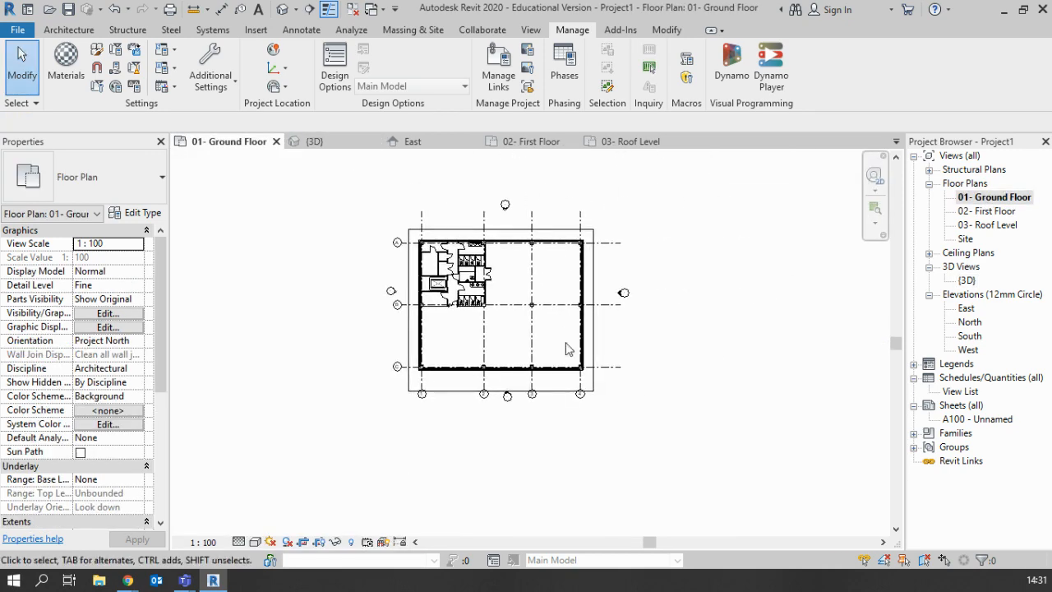
click(69, 31)
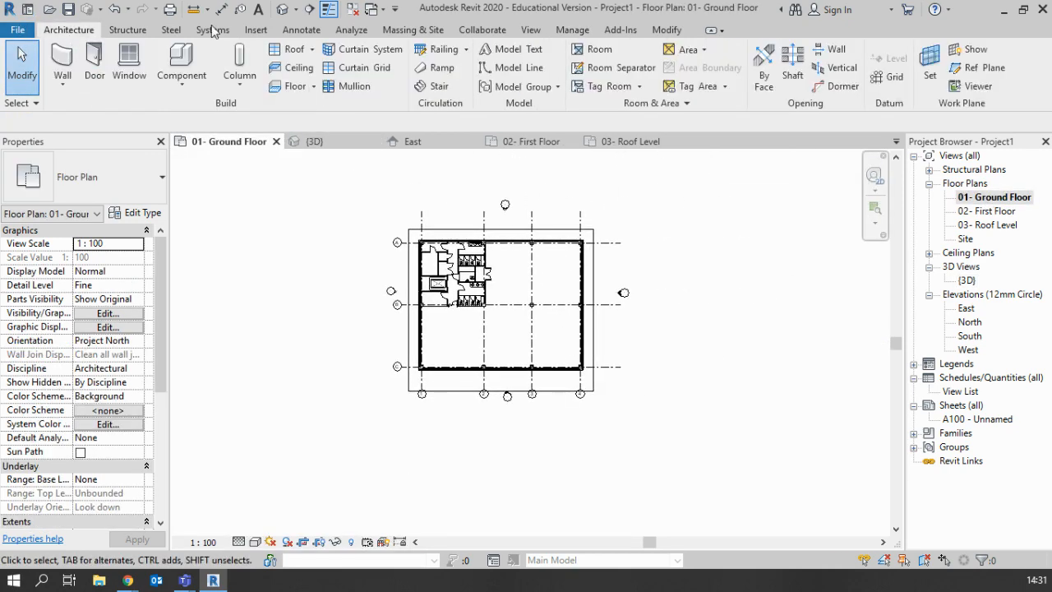
click(531, 29)
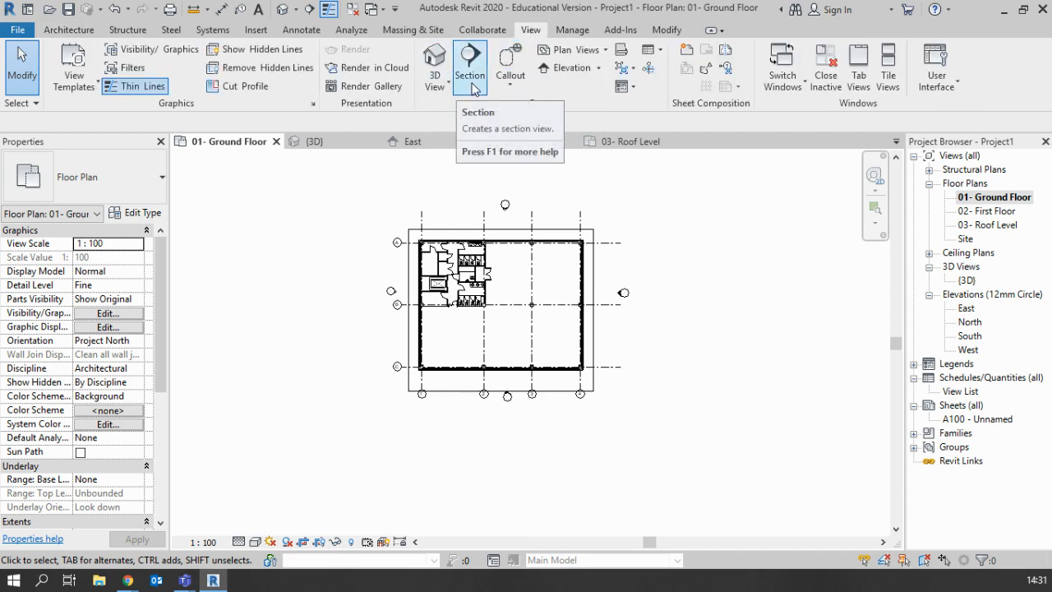
click(472, 88)
scroll(523, 311, up, 2)
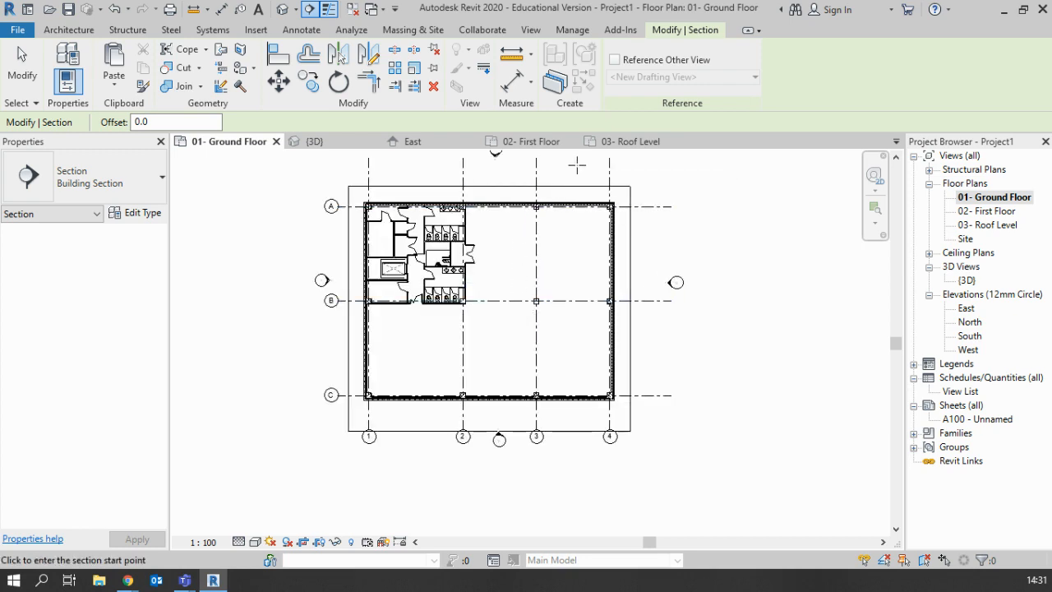
click(580, 166)
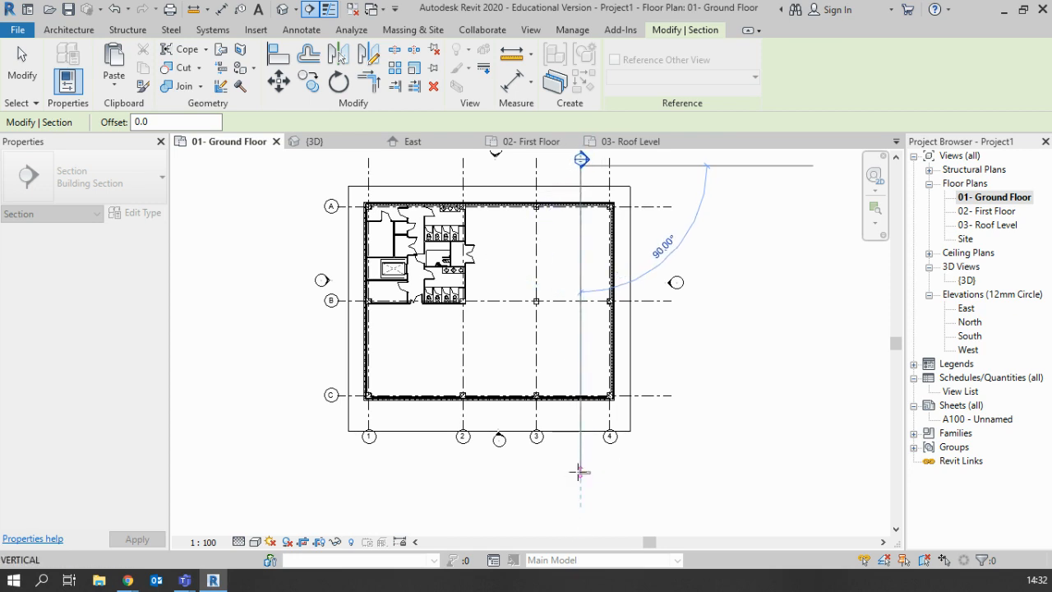
click(580, 471)
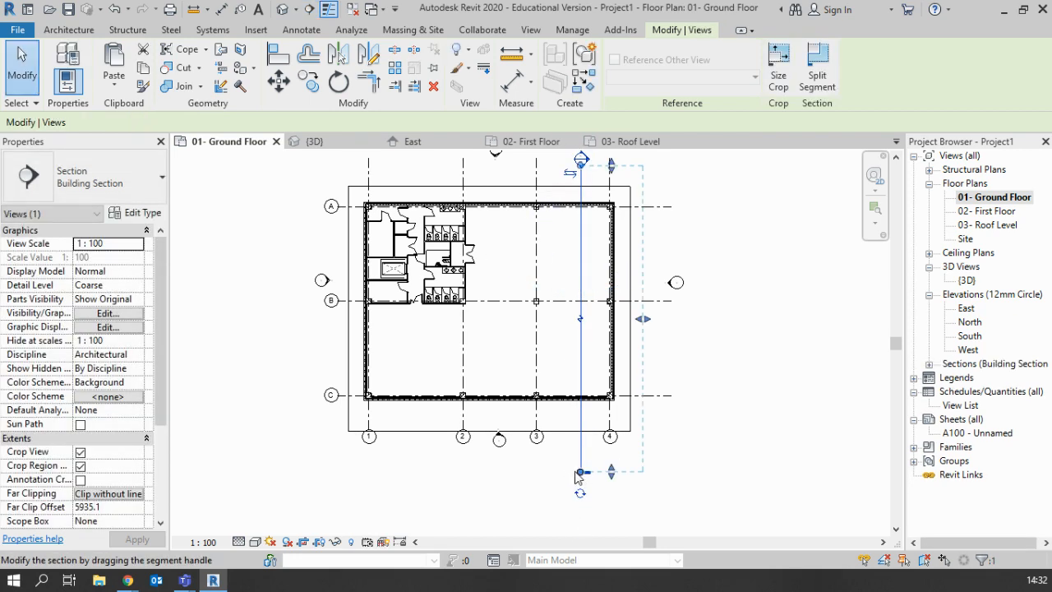
Step: Flip the section to look towards grid 1 and extend its far clip to about 21739, beyond the exterior wall
click(569, 174)
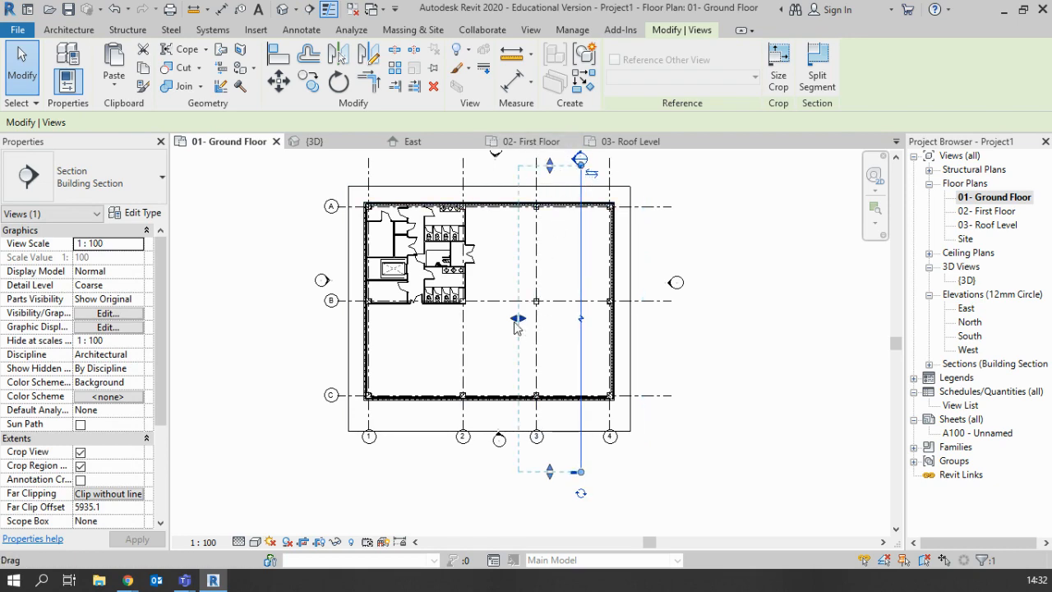
drag(516, 320, 352, 323)
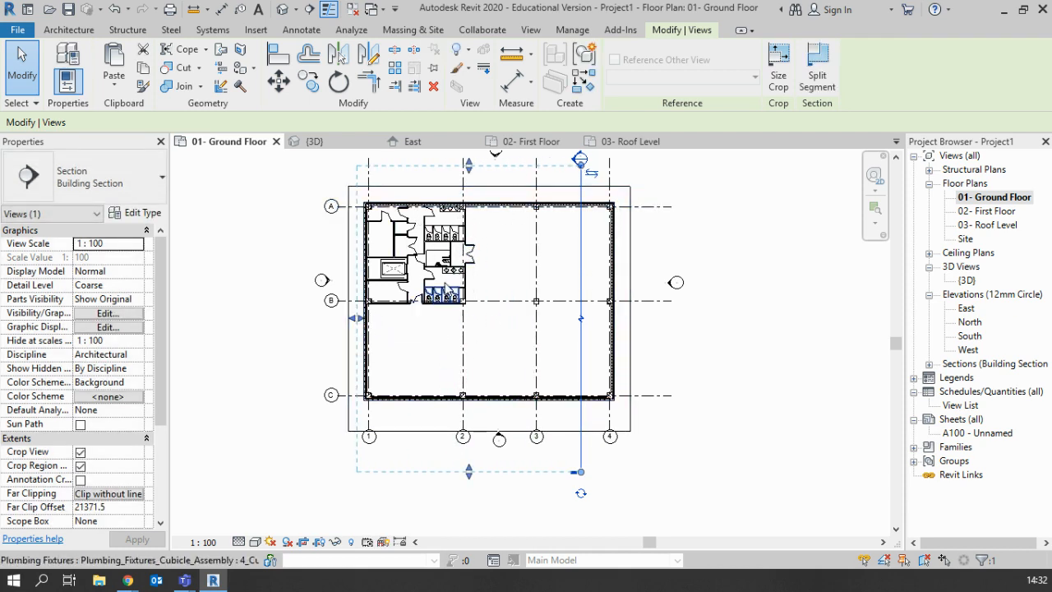
drag(359, 320, 505, 318)
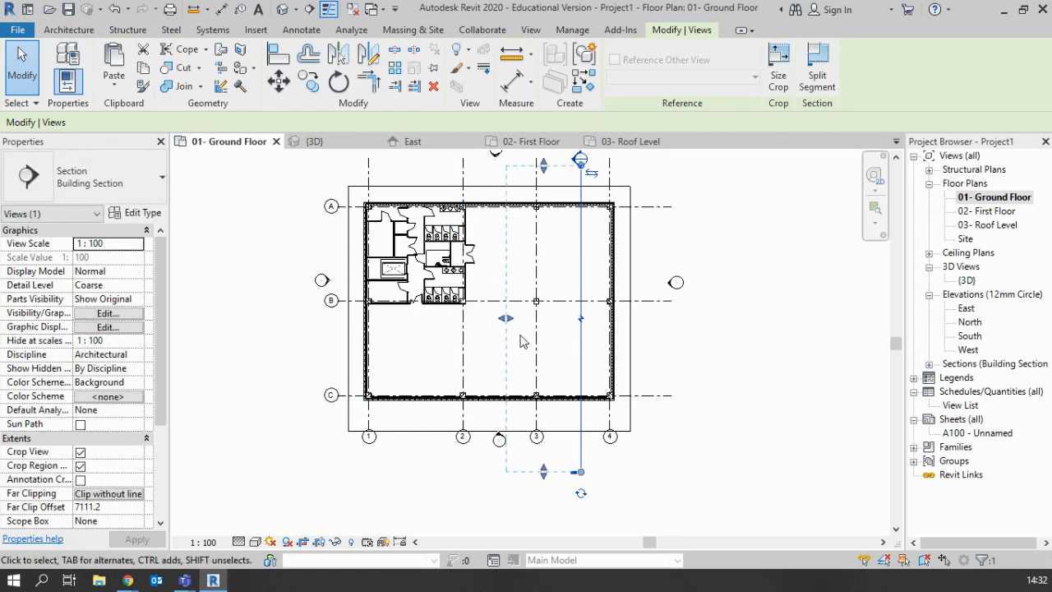
drag(505, 318, 353, 317)
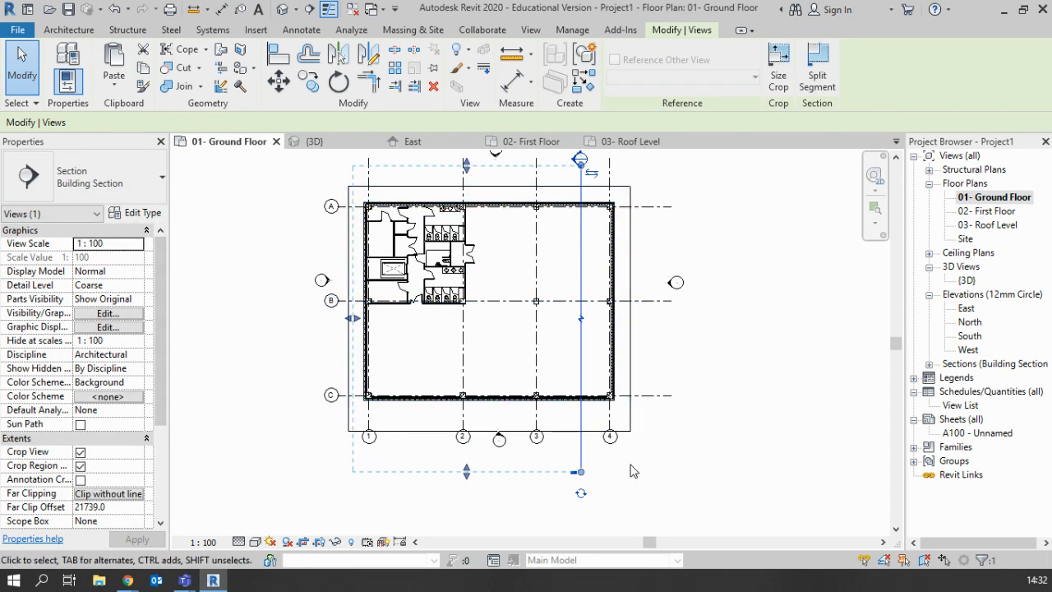
click(746, 410)
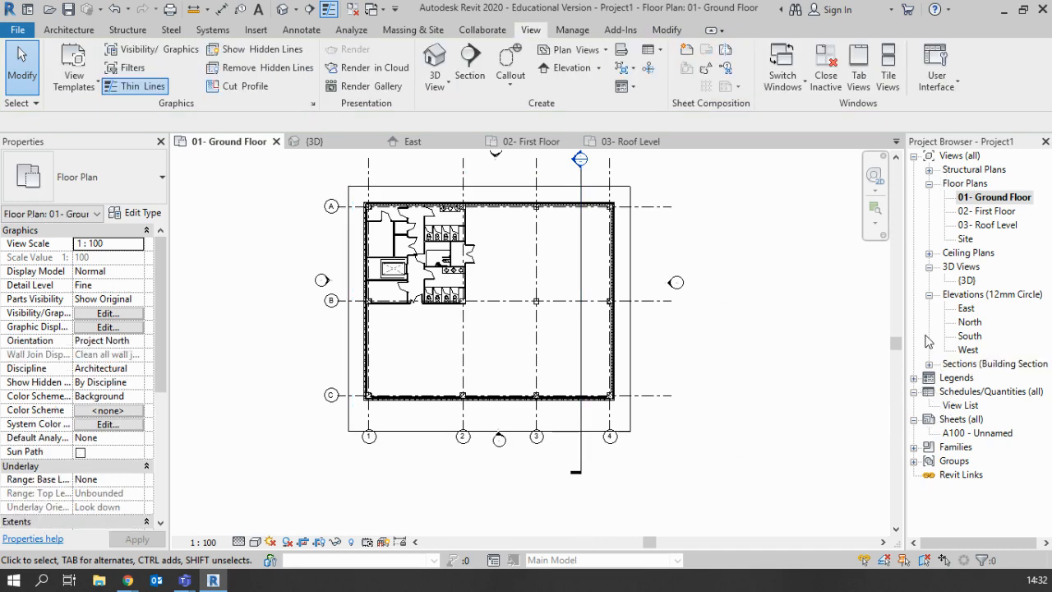
Step: Open the Section 1 view and compare its Fine, Medium and Coarse detail levels, ending on Coarse
click(928, 363)
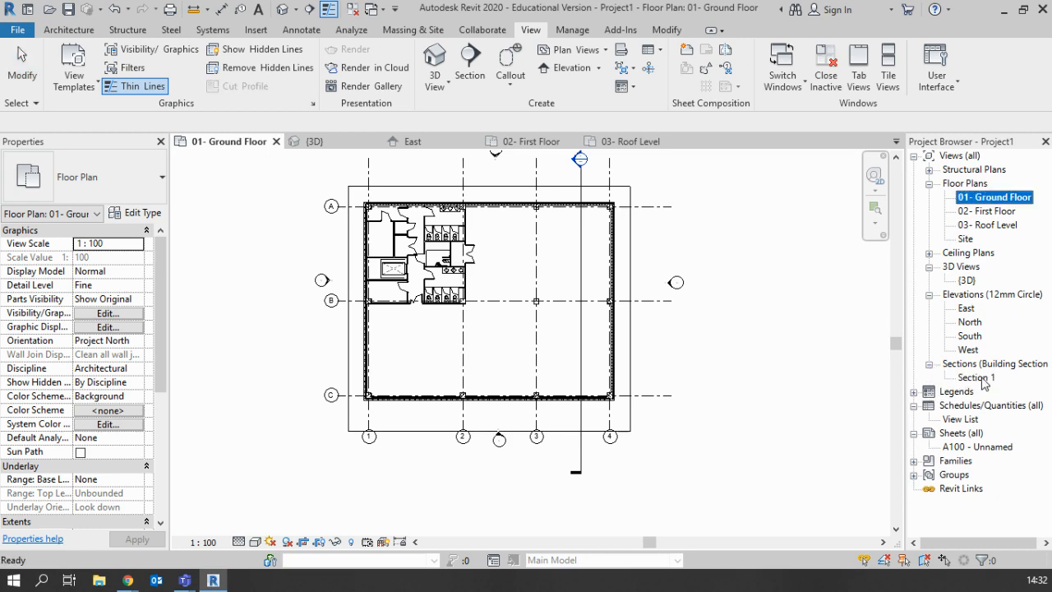
double_click(976, 378)
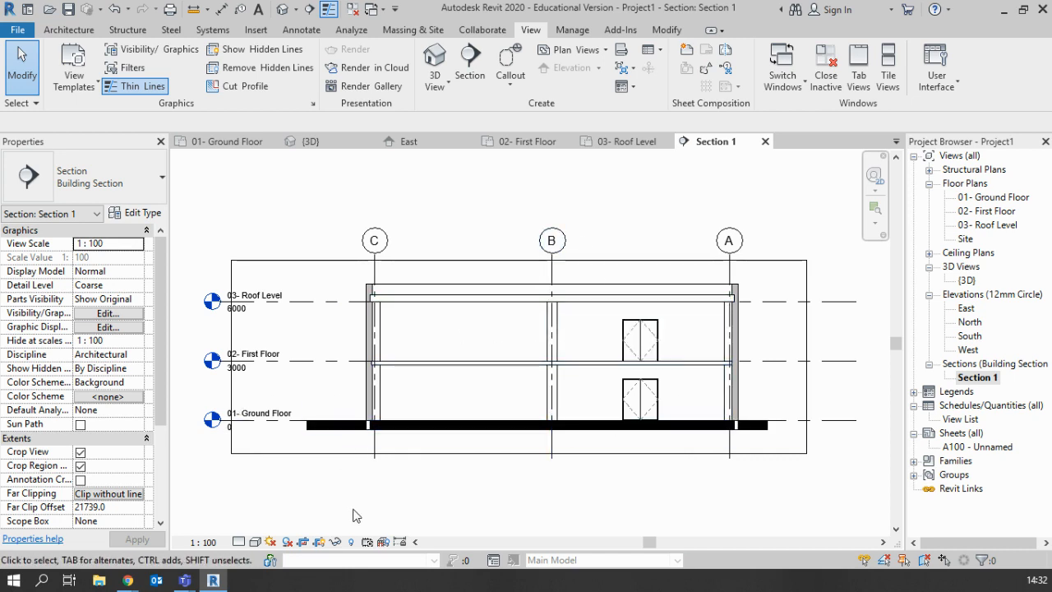
click(239, 542)
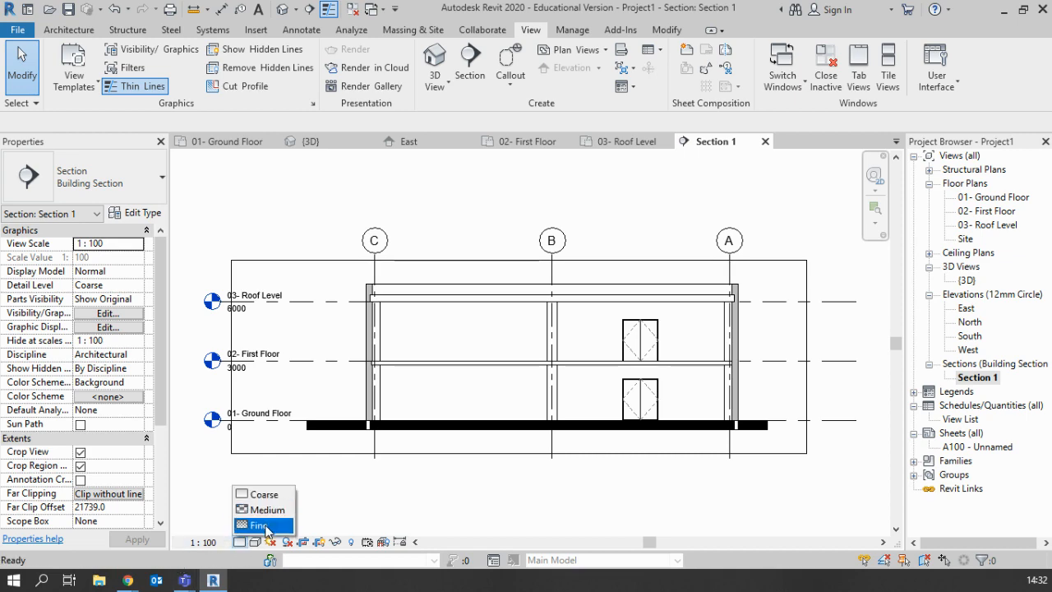
click(261, 525)
scroll(320, 436, up, 5)
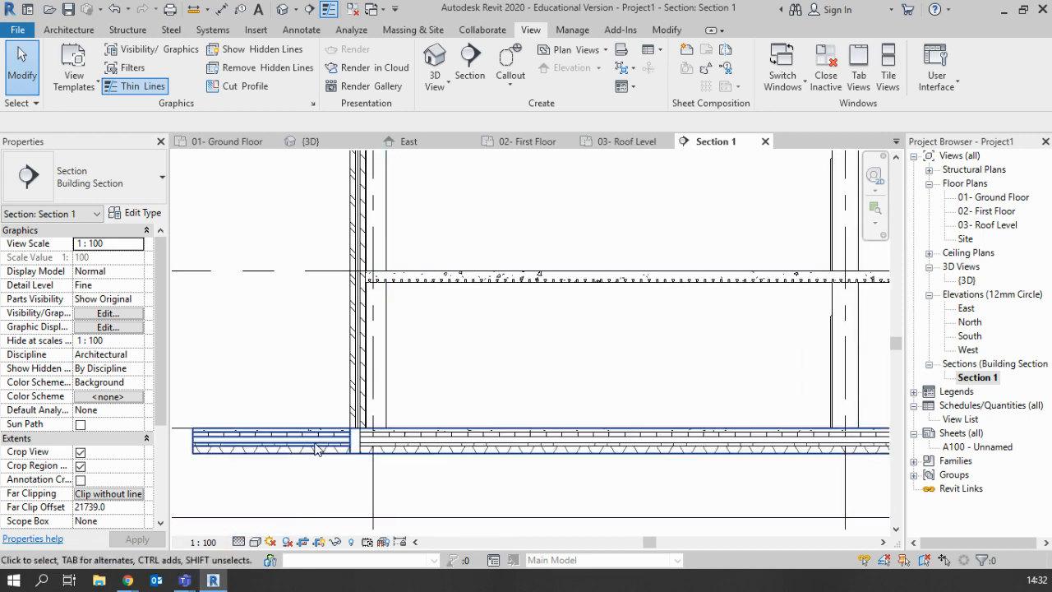
click(239, 542)
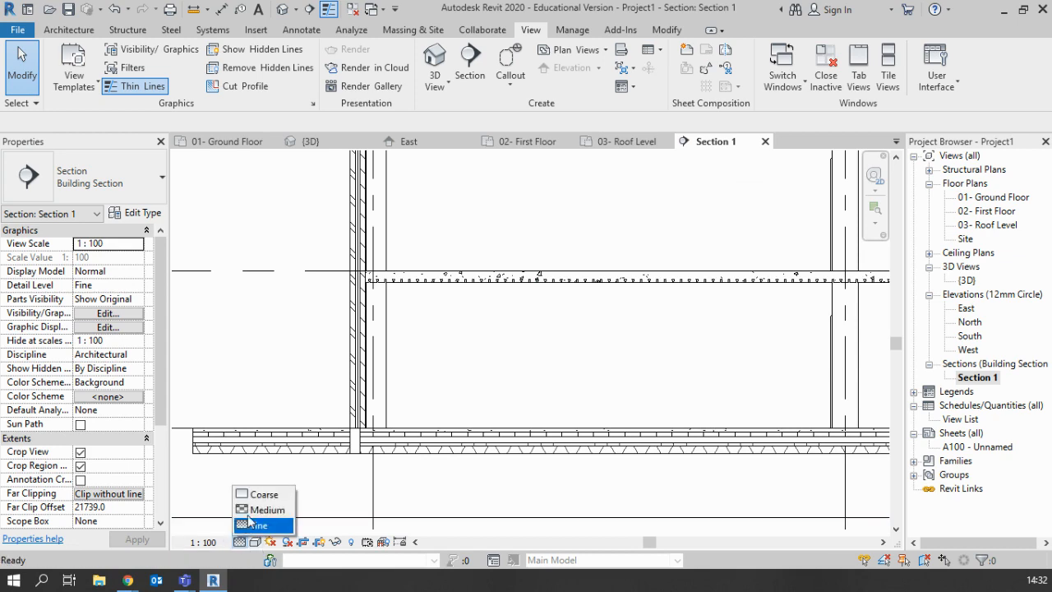
click(262, 509)
click(238, 543)
click(264, 494)
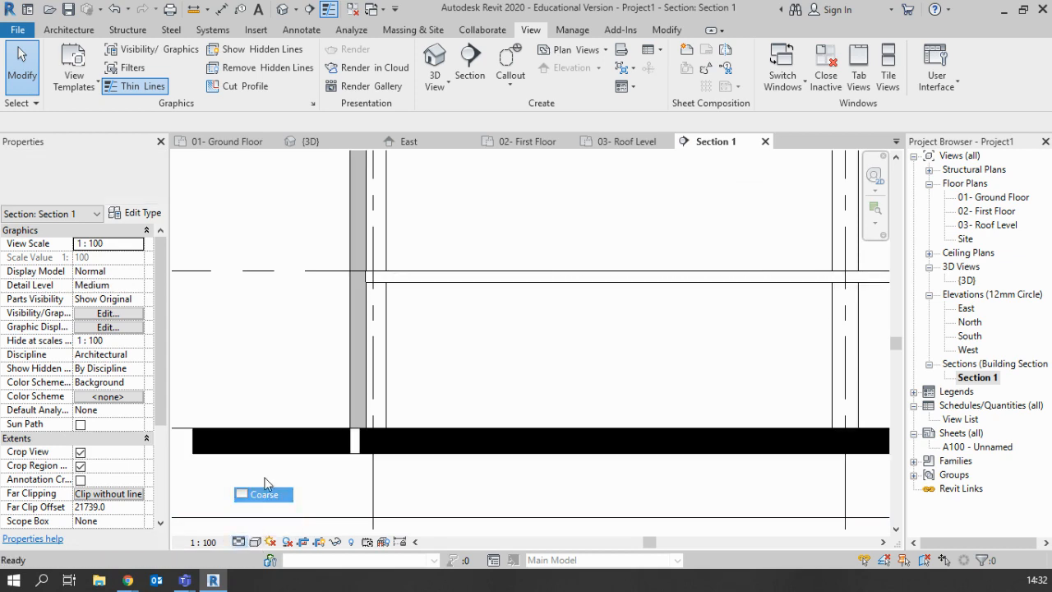
scroll(337, 431, down, 4)
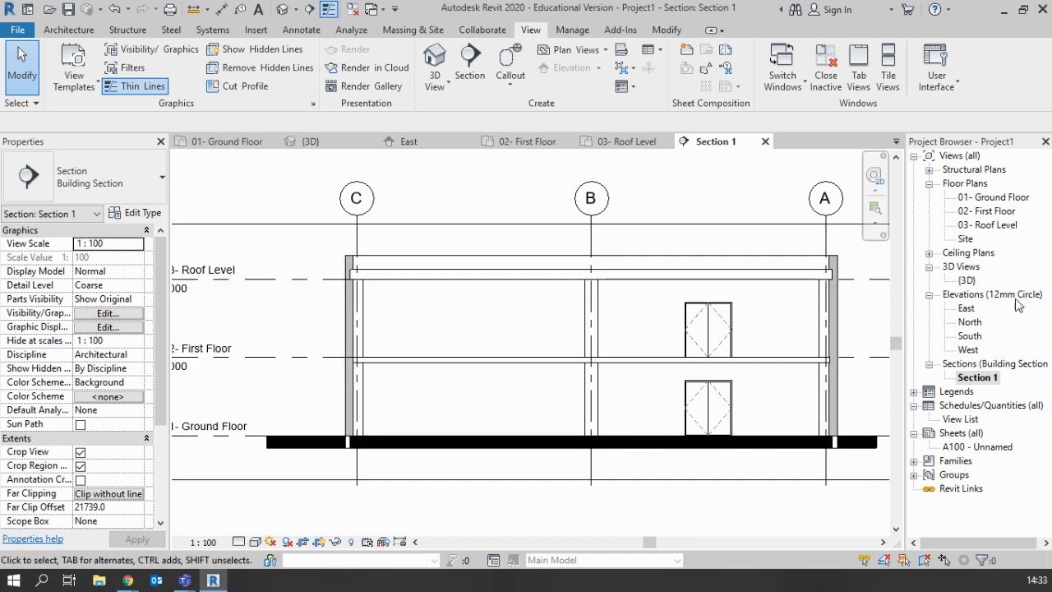
Step: Check the section line in the 01- Ground Floor and 02- First Floor plans, ending on the ground floor
double_click(993, 197)
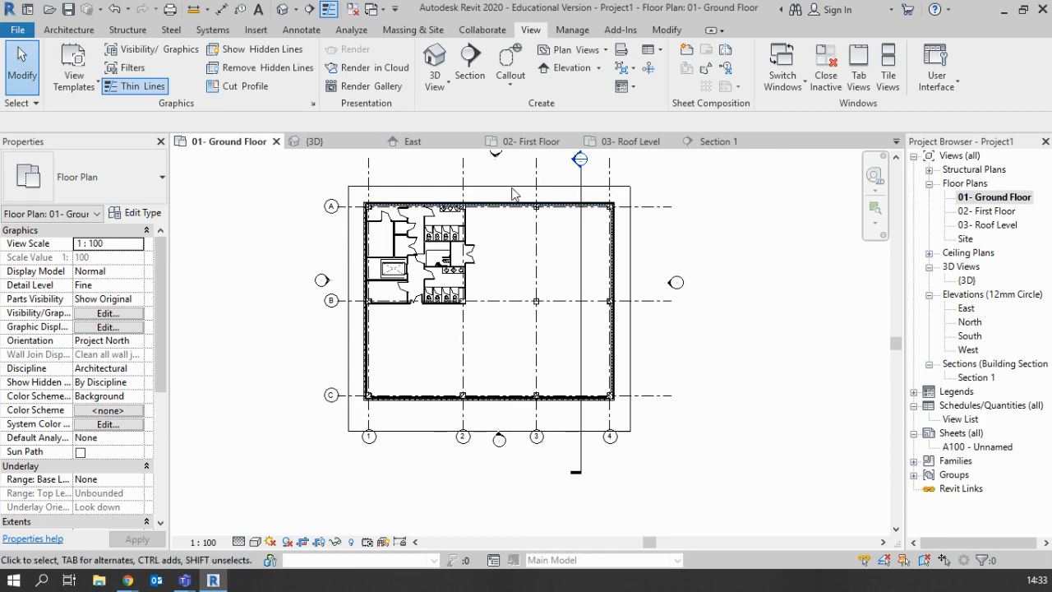
double_click(986, 210)
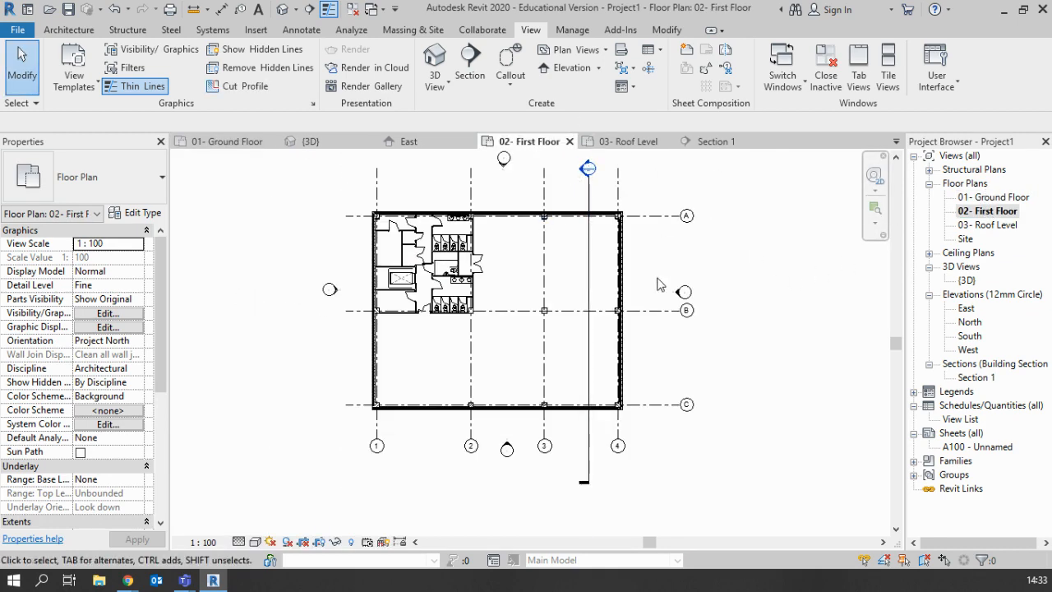
double_click(978, 198)
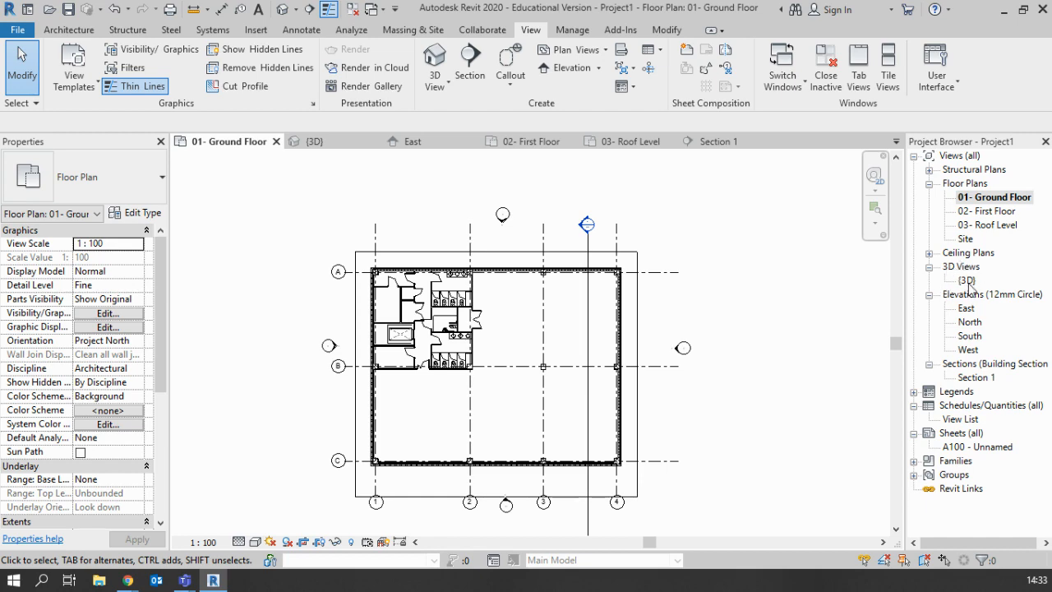
Step: Open the {3D} view and duplicate it with detailing
right_click(967, 281)
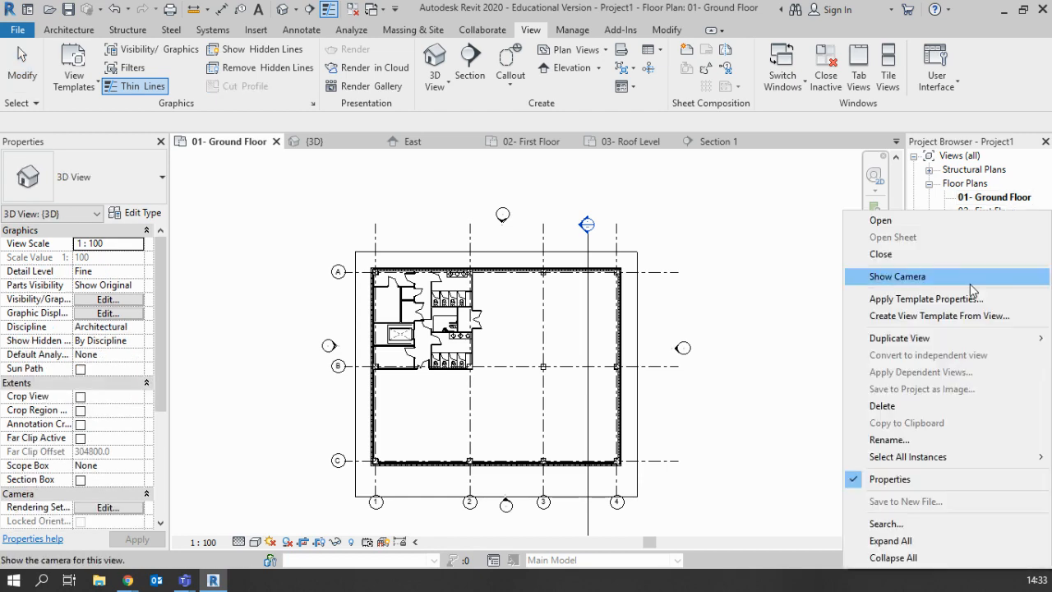
click(779, 314)
double_click(967, 281)
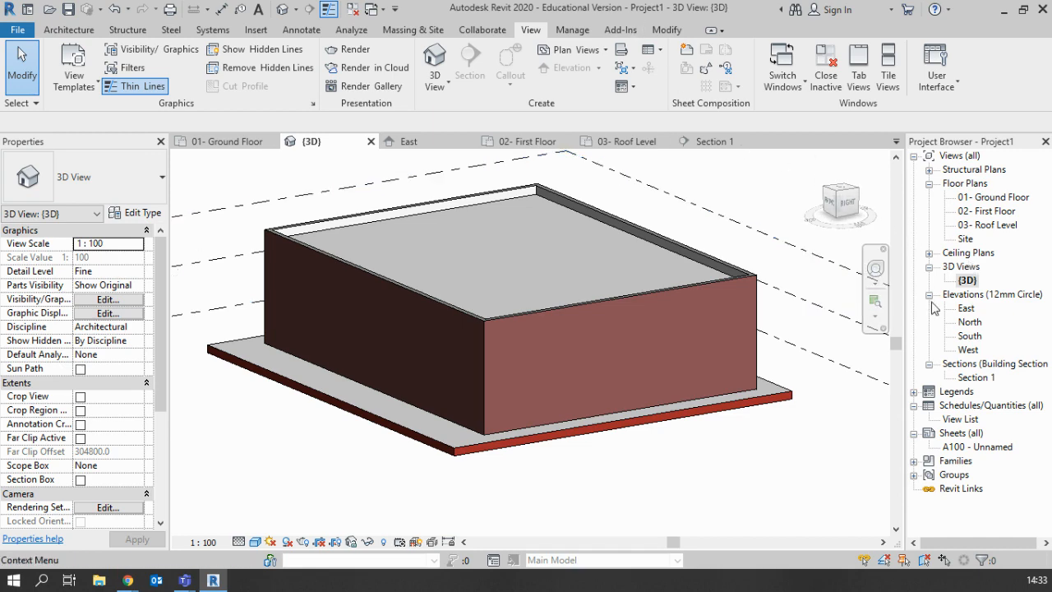
right_click(959, 281)
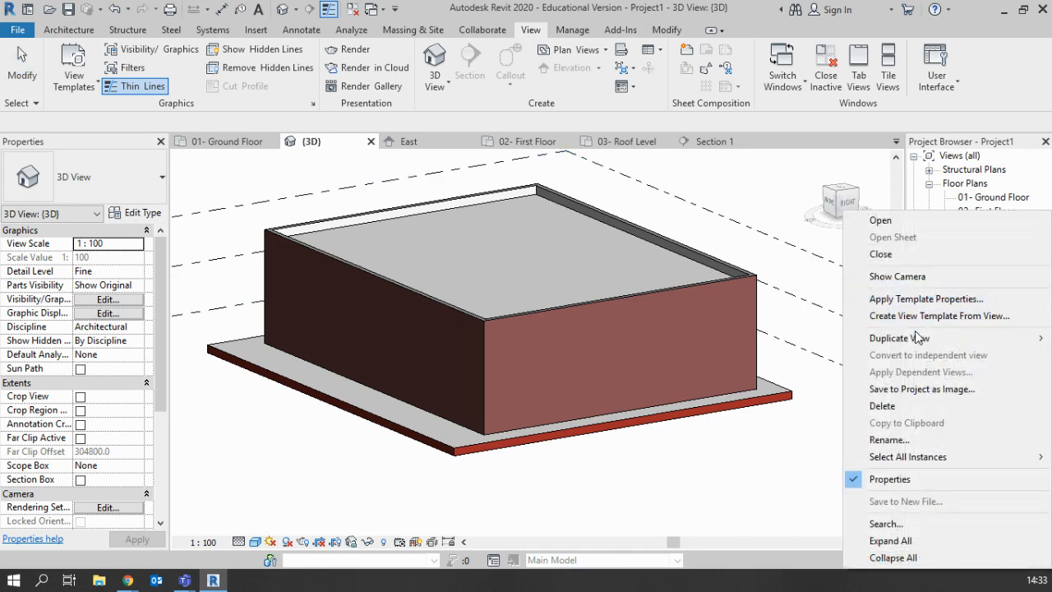
mouse_move(920, 339)
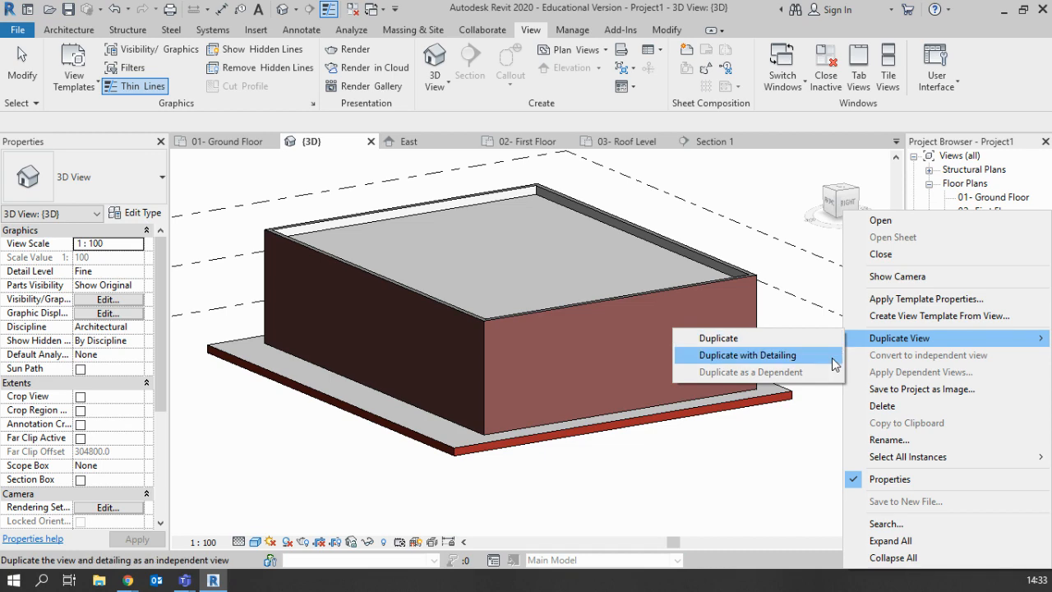
click(748, 355)
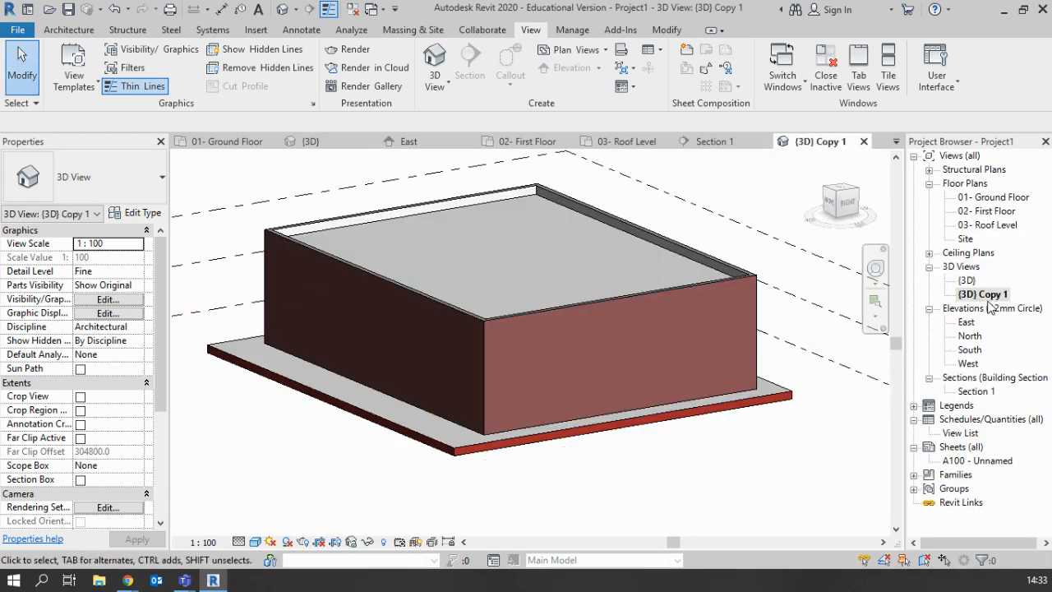
Step: Rename the duplicated 3D view as Section 3D and compare it with the original {3D} view, ending on Section 3D
right_click(989, 301)
click(873, 440)
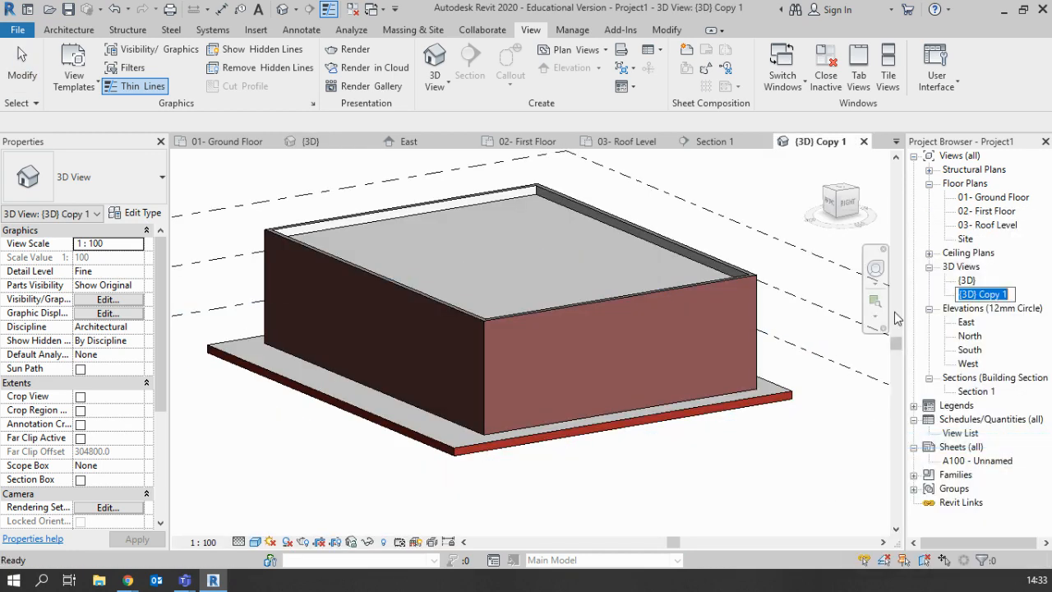
text(Section 3D)
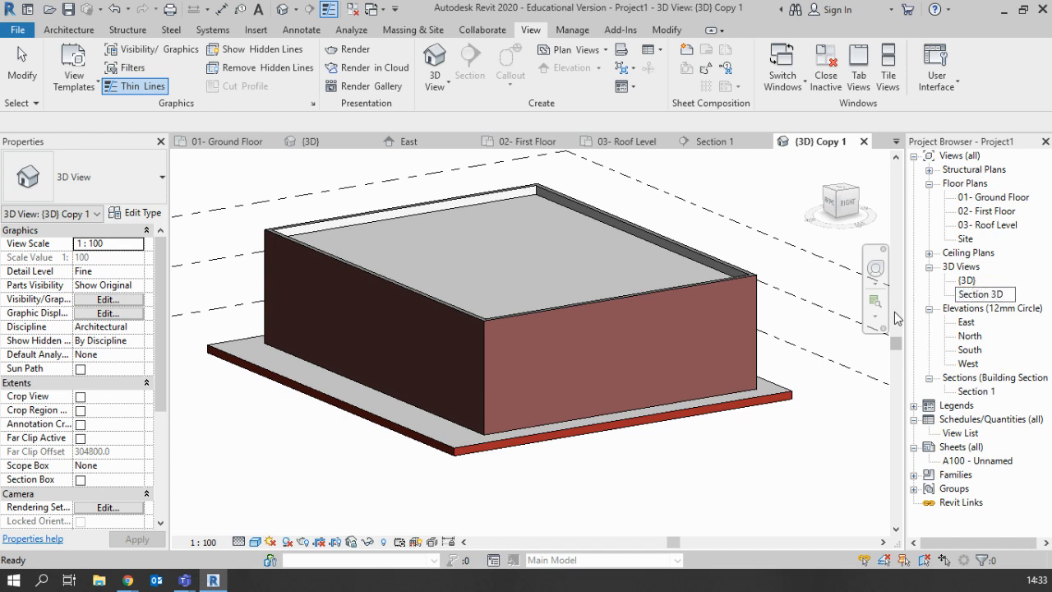
key(Return)
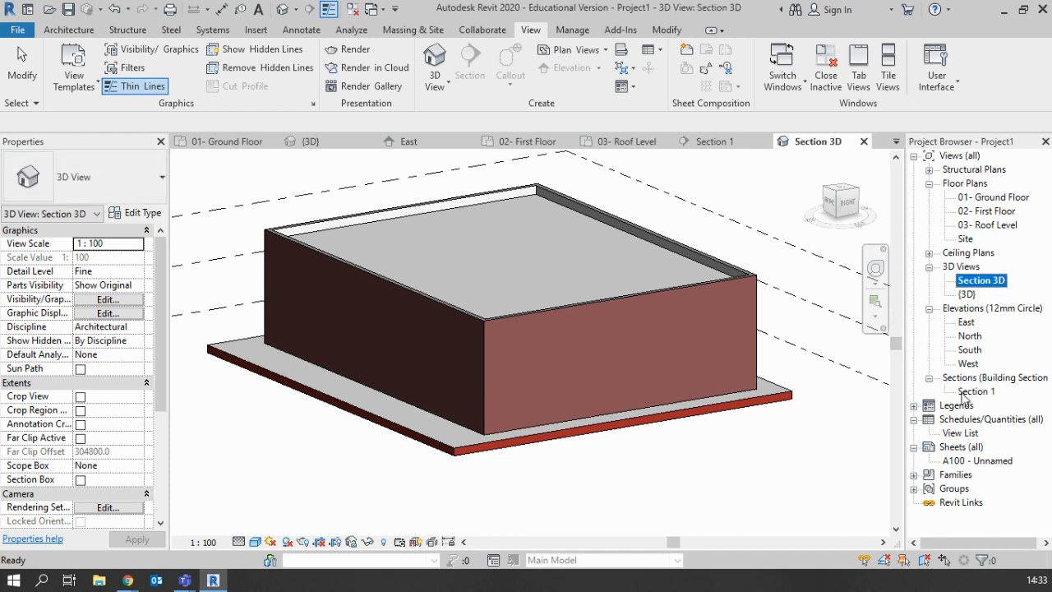
double_click(966, 293)
double_click(981, 281)
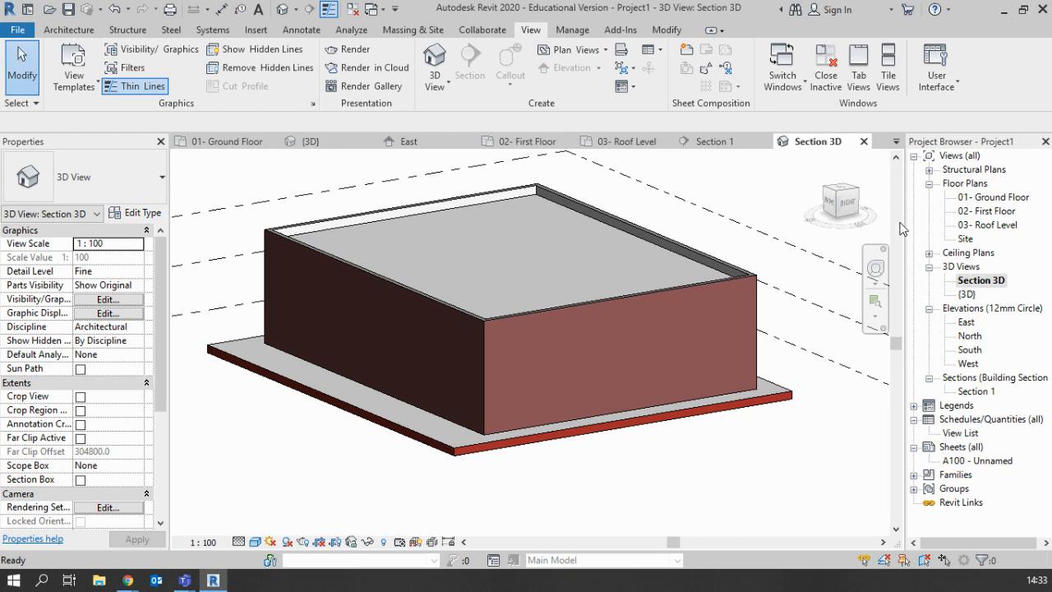
Step: Orient the Section 3D view to Section 1 and orbit to an angled view of the cut building
right_click(839, 204)
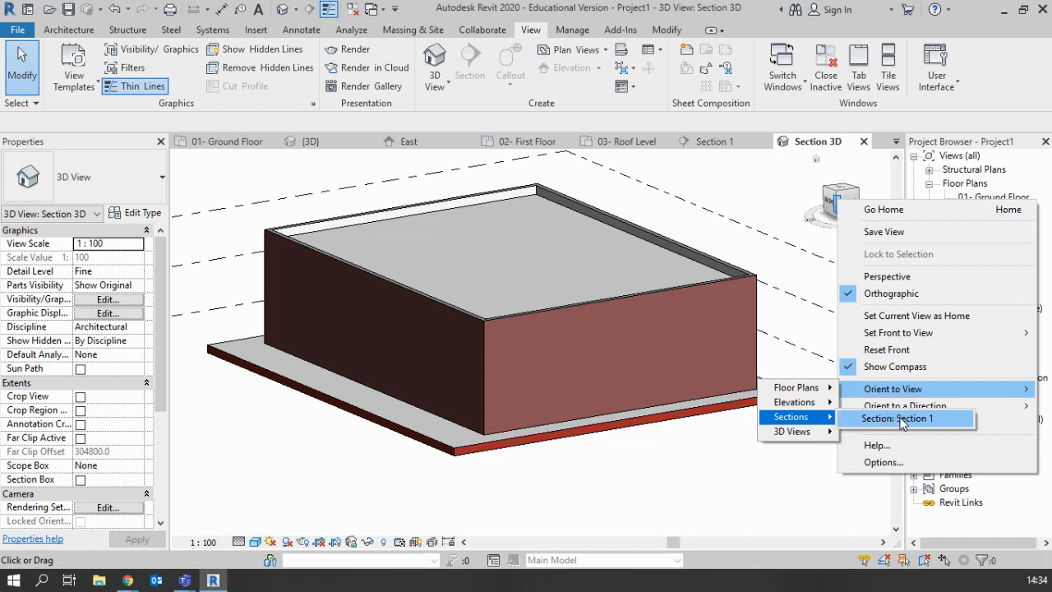
click(899, 418)
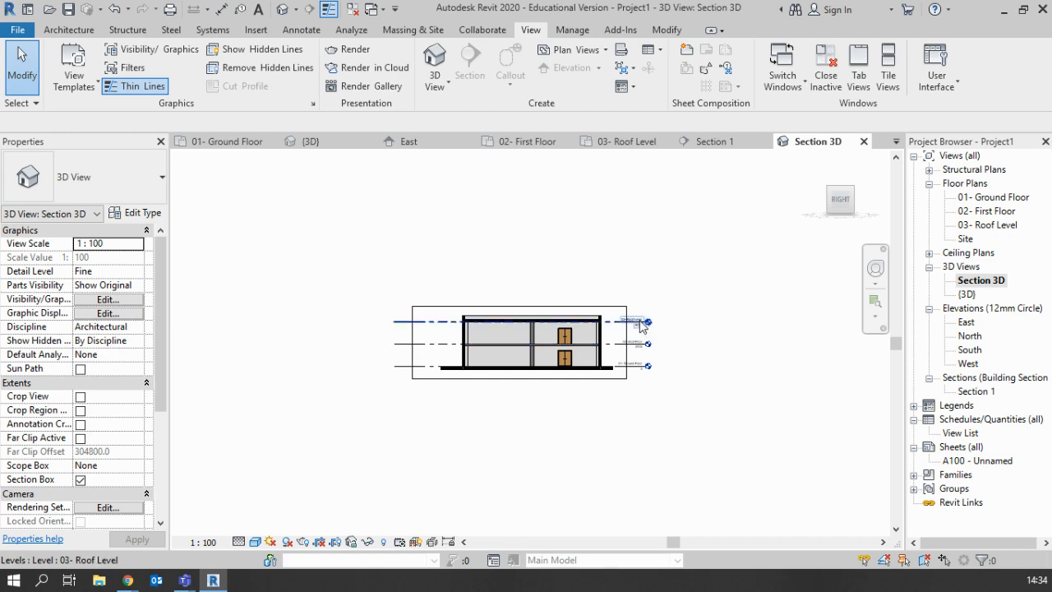
shift+middle_drag(648, 303, 747, 370)
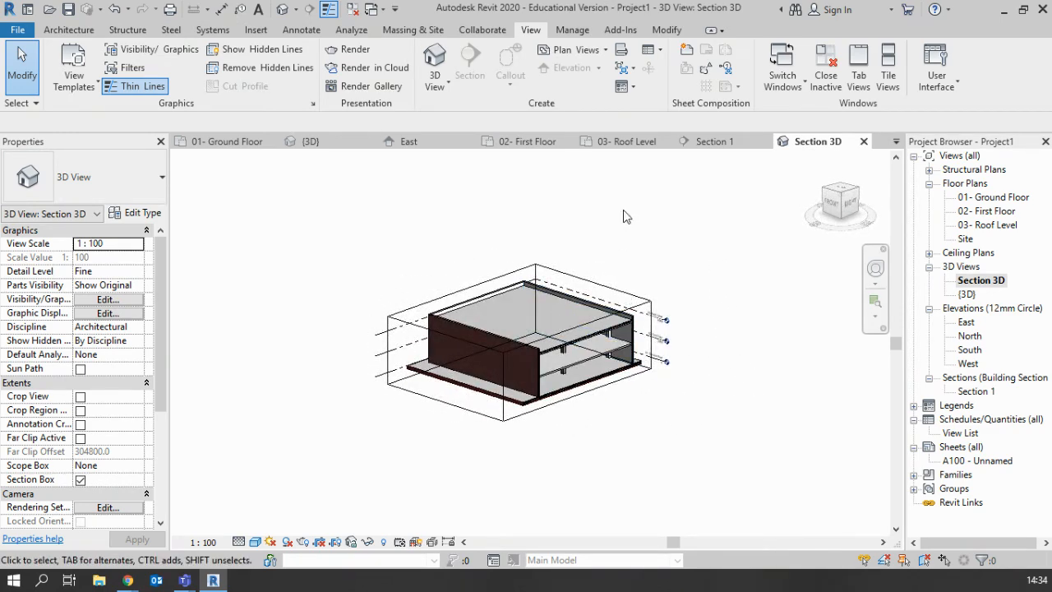
scroll(628, 276, up, 3)
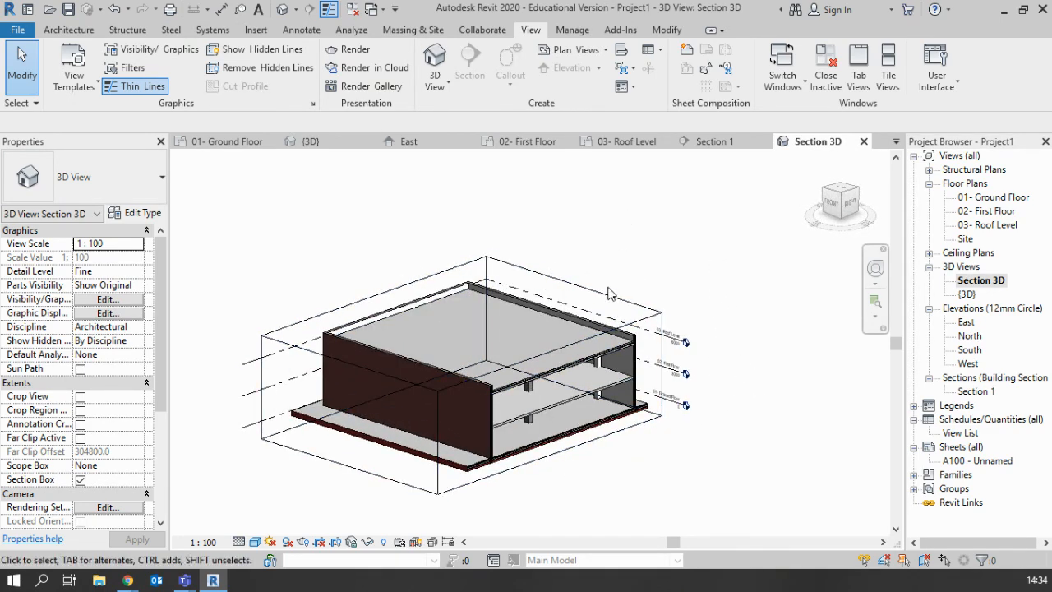
Step: Move the section box's right, front and left faces inward to cut through the building and expose the rooms
click(608, 294)
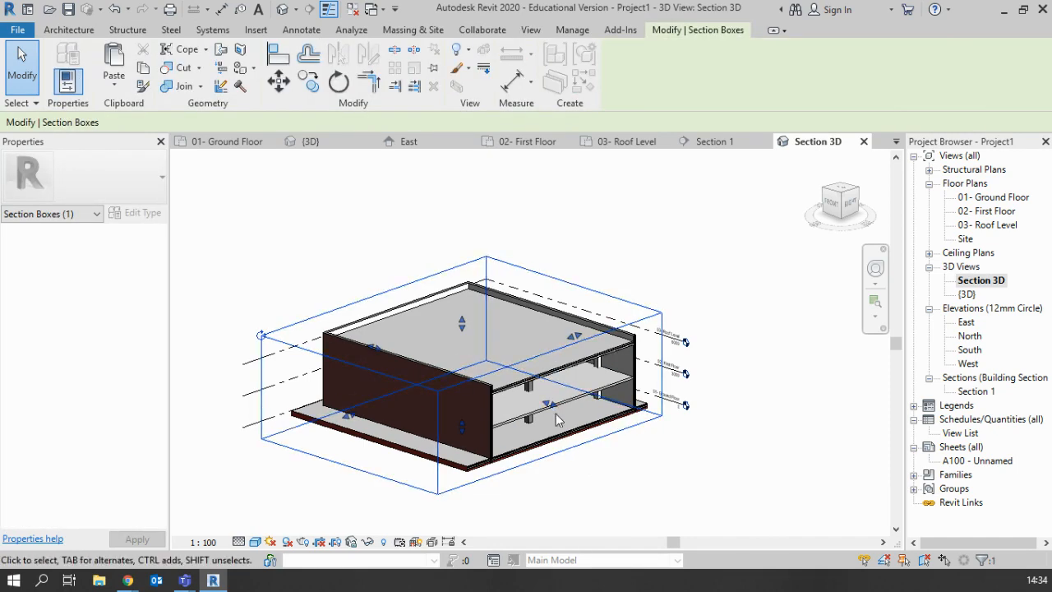
click(737, 309)
click(637, 304)
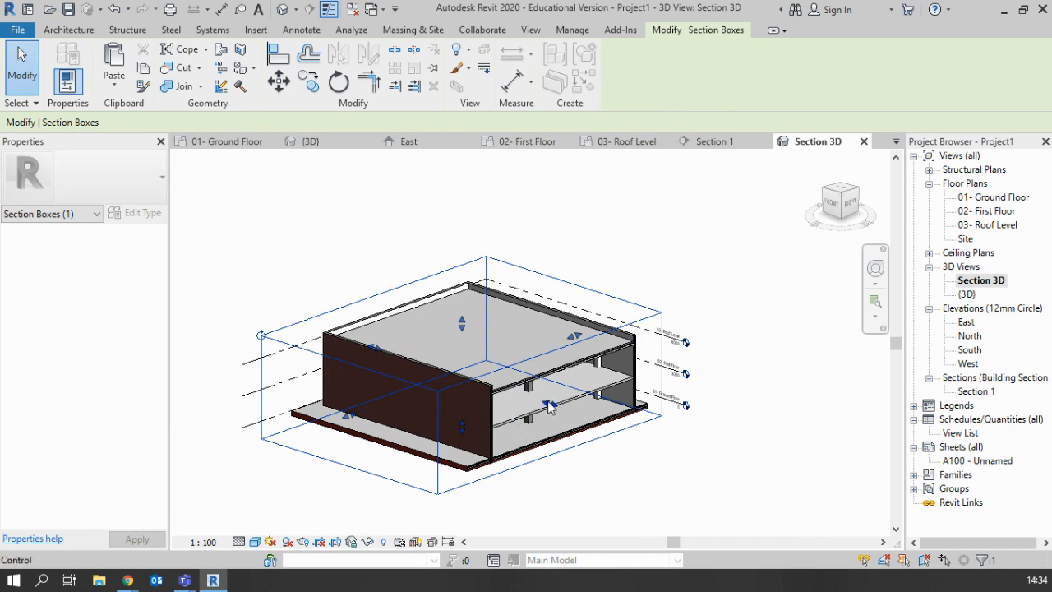
drag(549, 406, 418, 353)
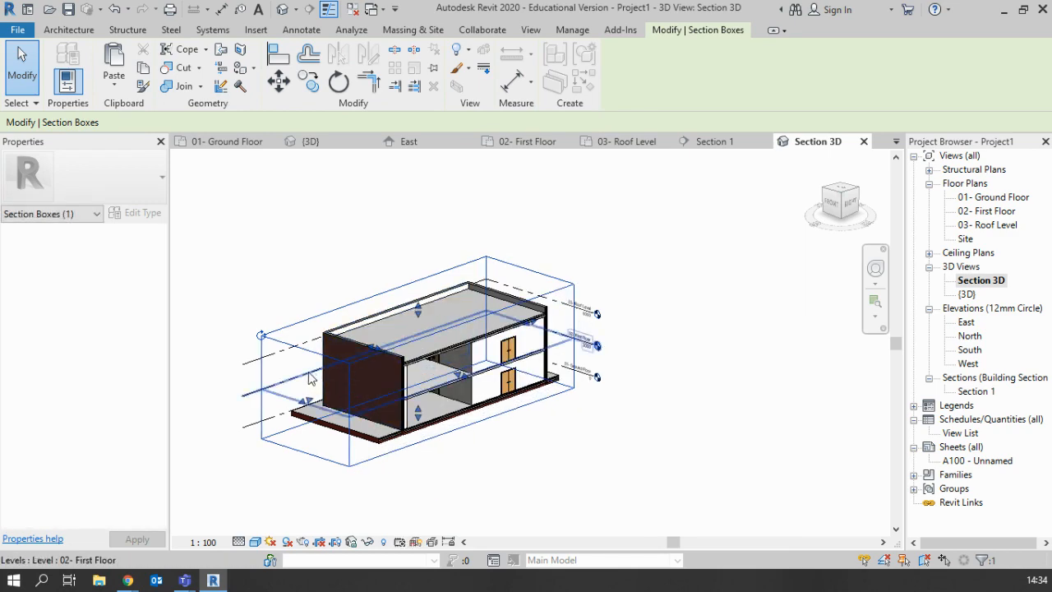
drag(305, 402, 361, 390)
shift+middle_drag(361, 390, 423, 378)
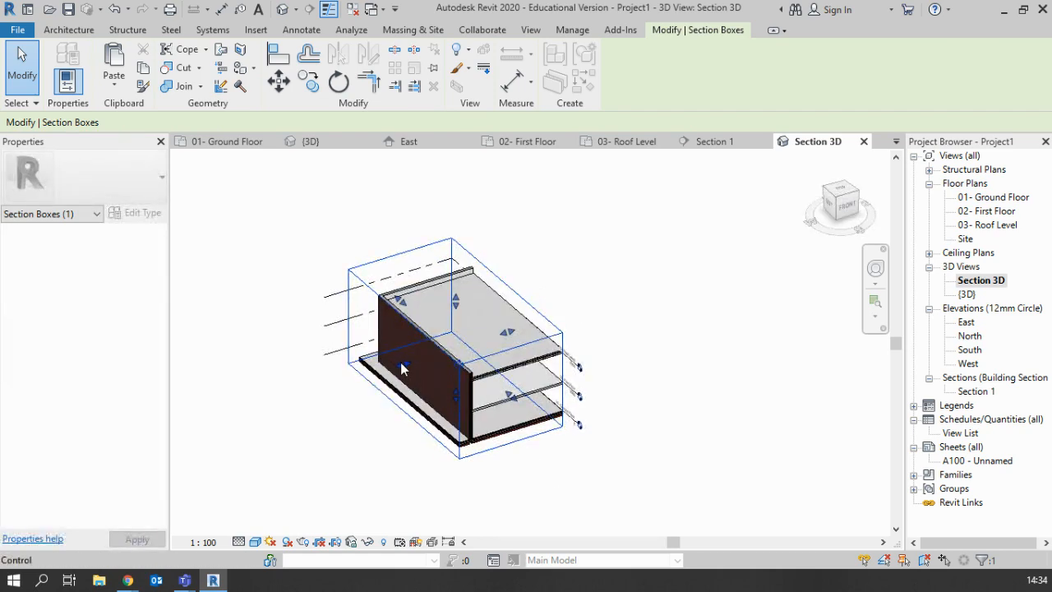
drag(402, 368, 418, 363)
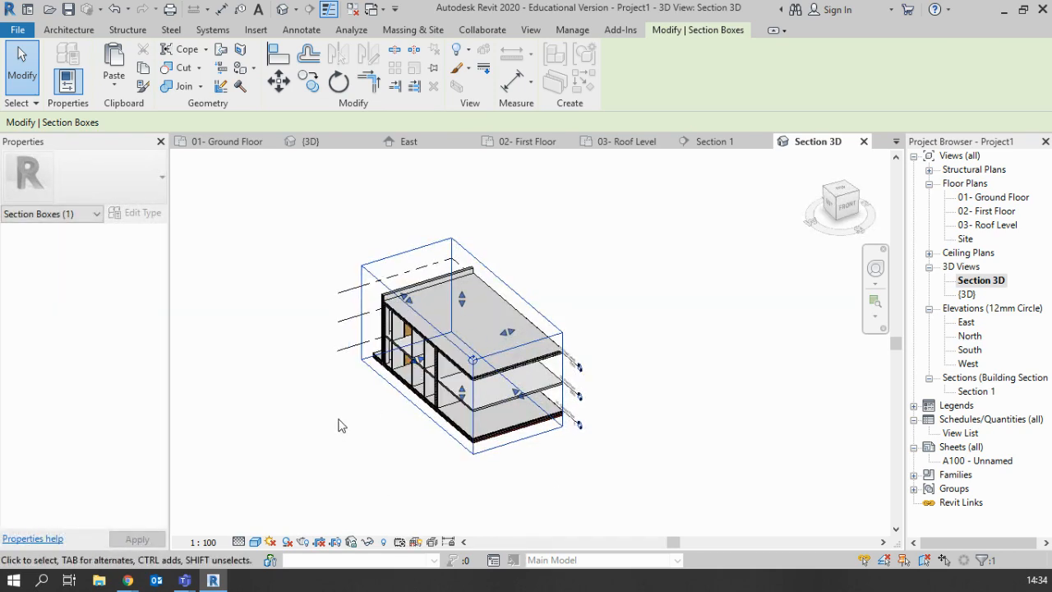
Step: View the cut model from below, and compare the uncut {3D} view with Section 3D, ending on Section 3D
shift+middle_drag(341, 426, 385, 314)
scroll(388, 375, up, 2)
click(669, 495)
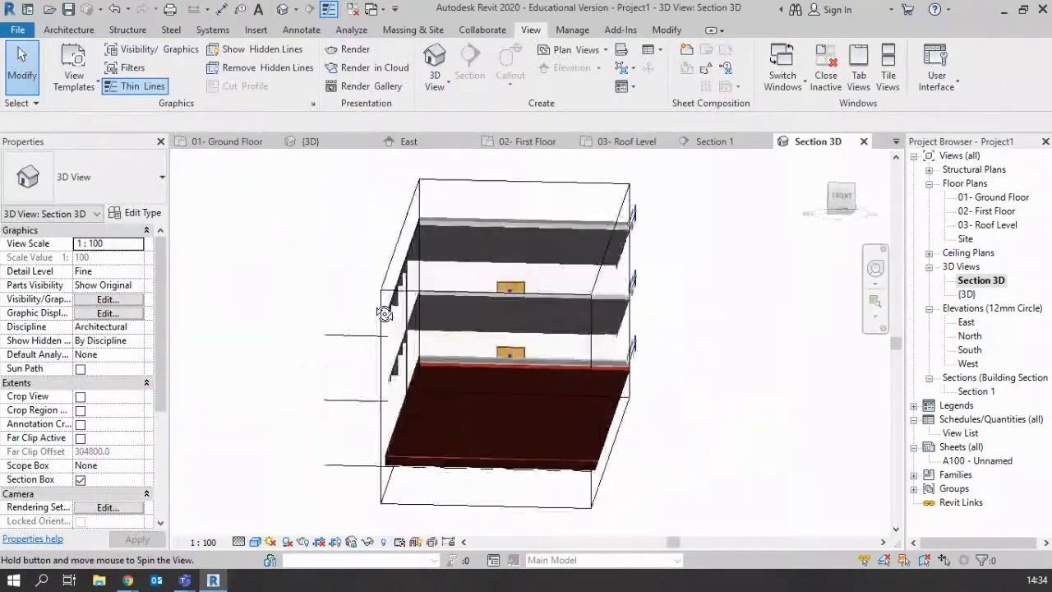
double_click(968, 294)
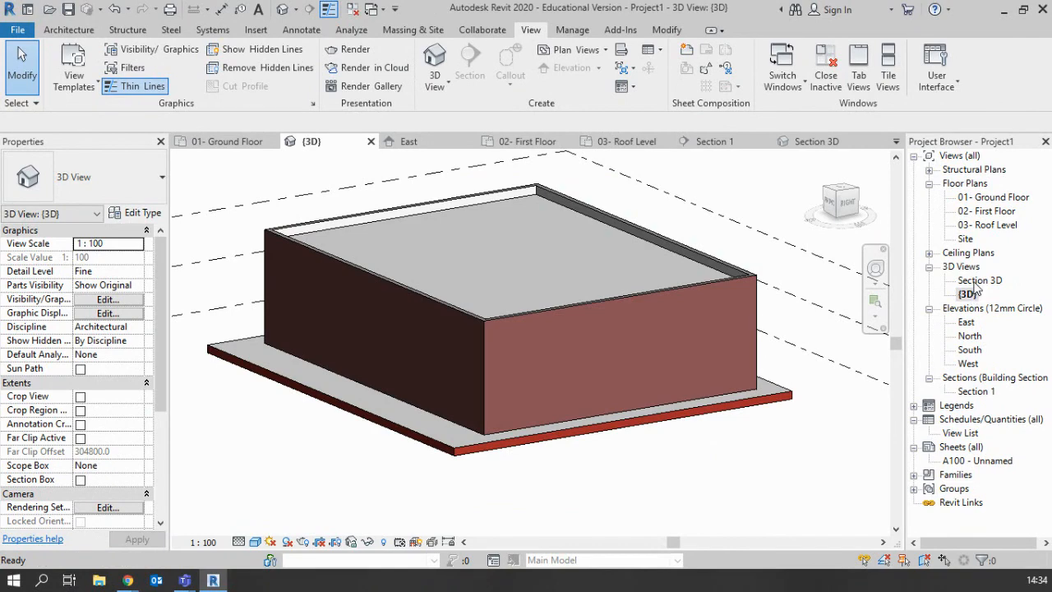
double_click(978, 280)
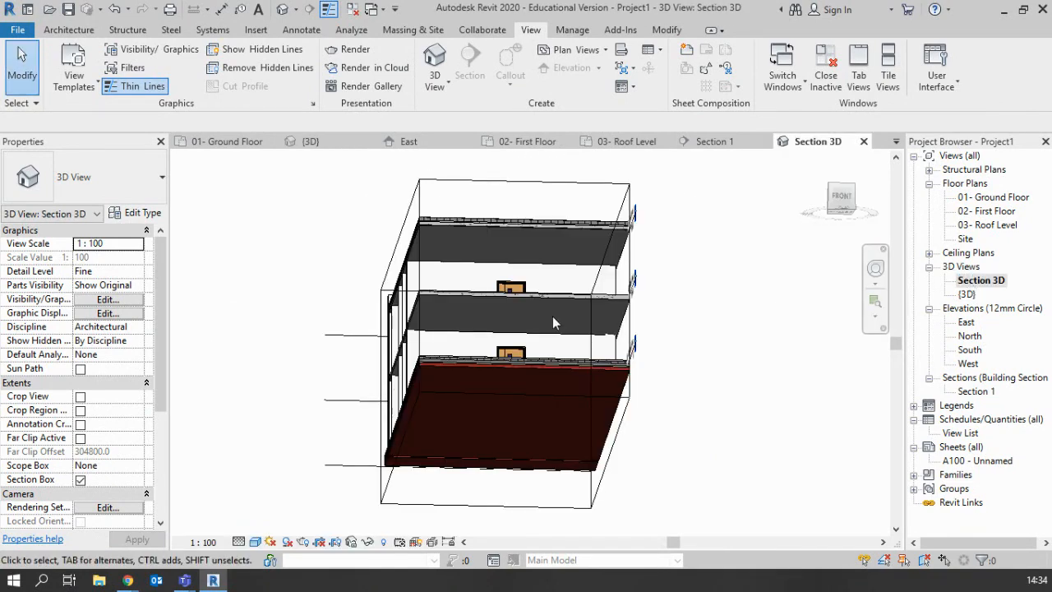
Step: Extend the section box's right face outward beyond the building's right exterior wall
shift+middle_drag(475, 322, 511, 325)
click(512, 325)
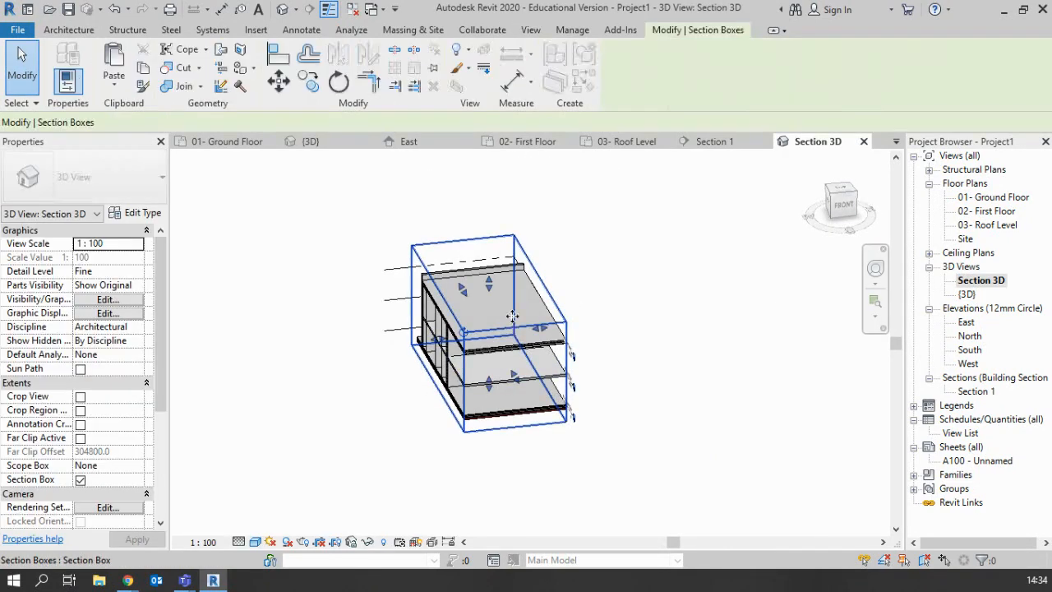
drag(540, 327, 750, 310)
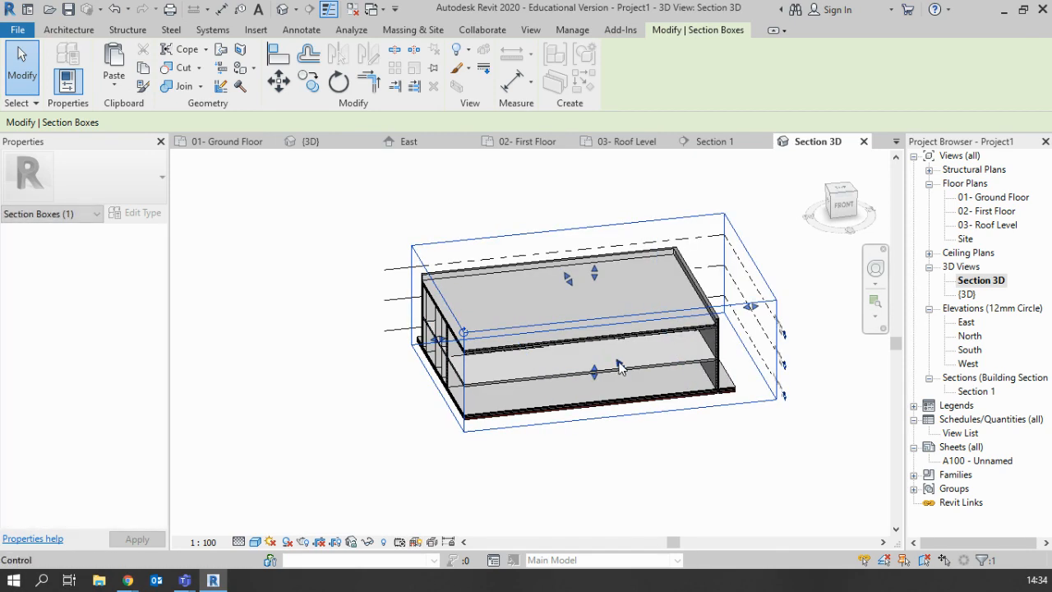
Step: Lower the section box's top face into the building and raise it back above the roof
drag(601, 282, 596, 296)
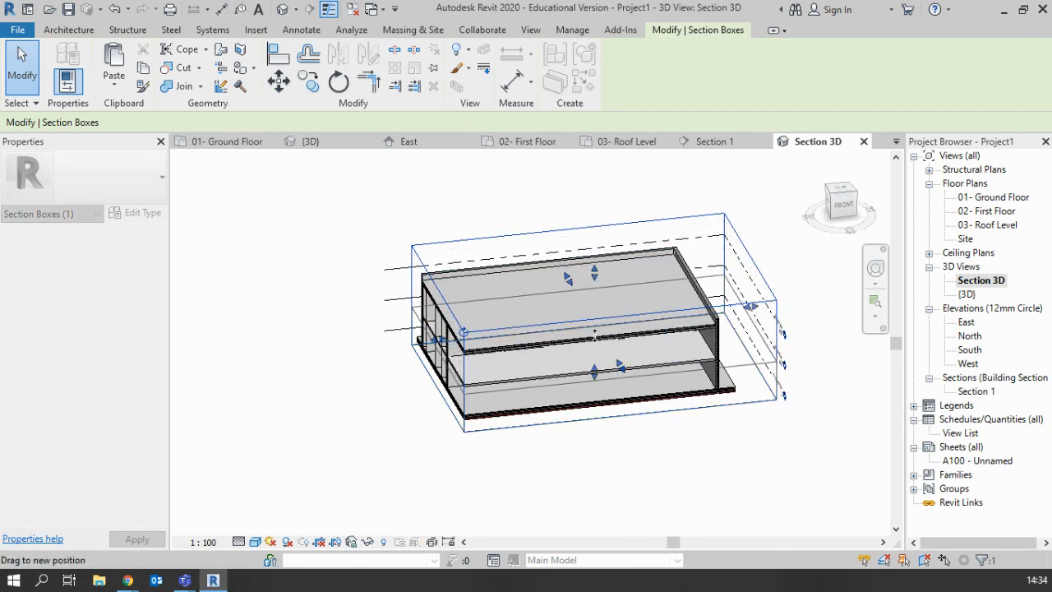
shift+middle_drag(592, 342, 569, 362)
drag(595, 342, 594, 297)
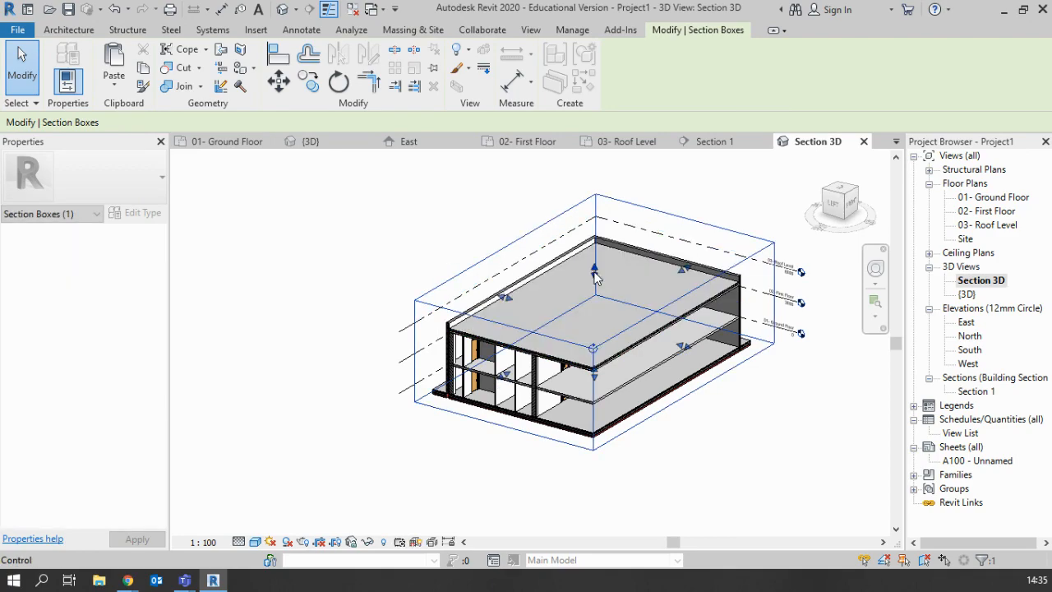
Step: Examine the rooms, doors, columns and floor slabs exposed on the cut left side, from below and from above
shift+middle_drag(594, 297, 526, 316)
scroll(526, 313, up, 4)
scroll(458, 315, up, 3)
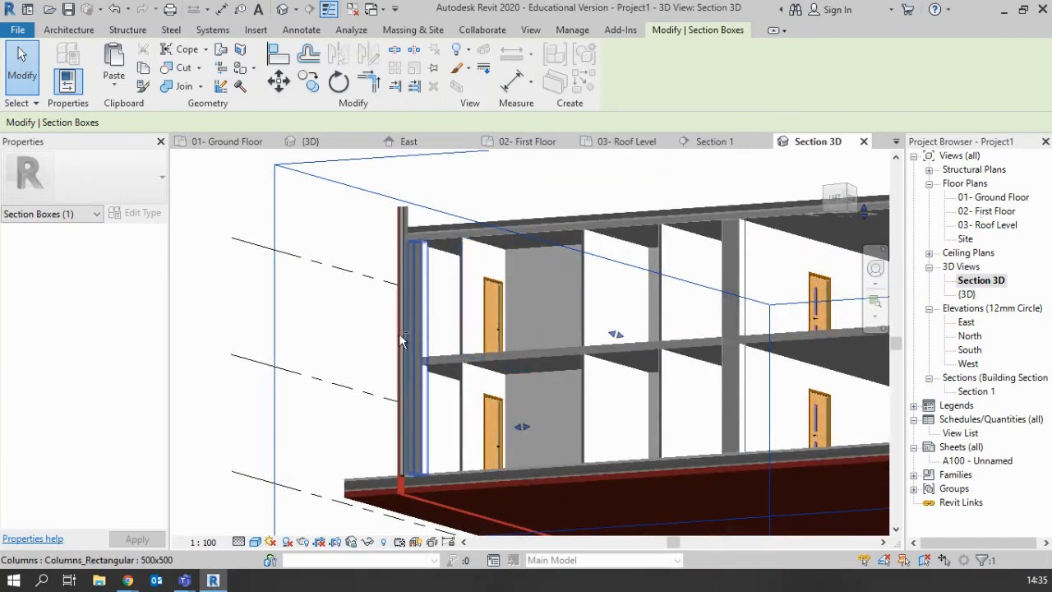
shift+middle_drag(457, 315, 469, 386)
scroll(608, 413, down, 4)
shift+middle_drag(608, 413, 564, 411)
scroll(493, 387, up, 3)
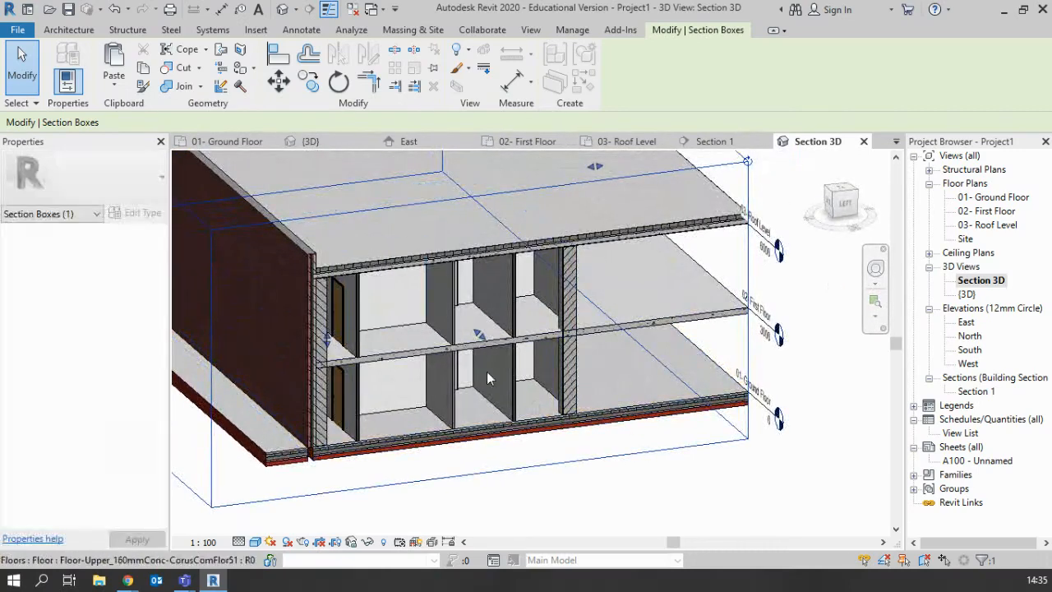